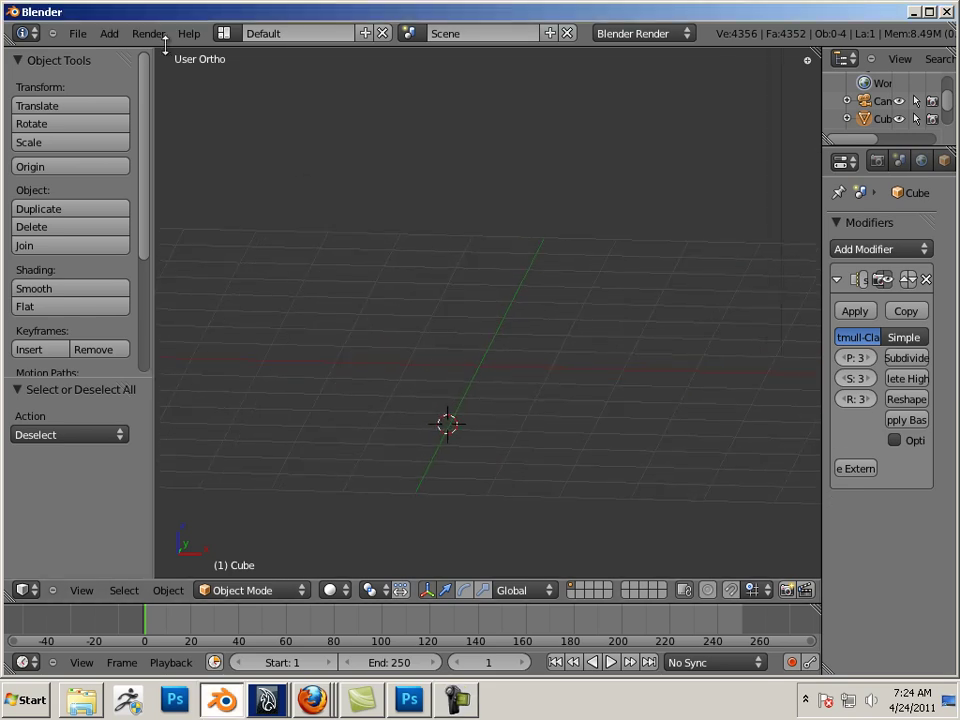
# Step: Add a new cube mesh to the scene
pyautogui.click(109, 33)
pyautogui.moveTo(118, 70)
pyautogui.moveTo(165, 55)
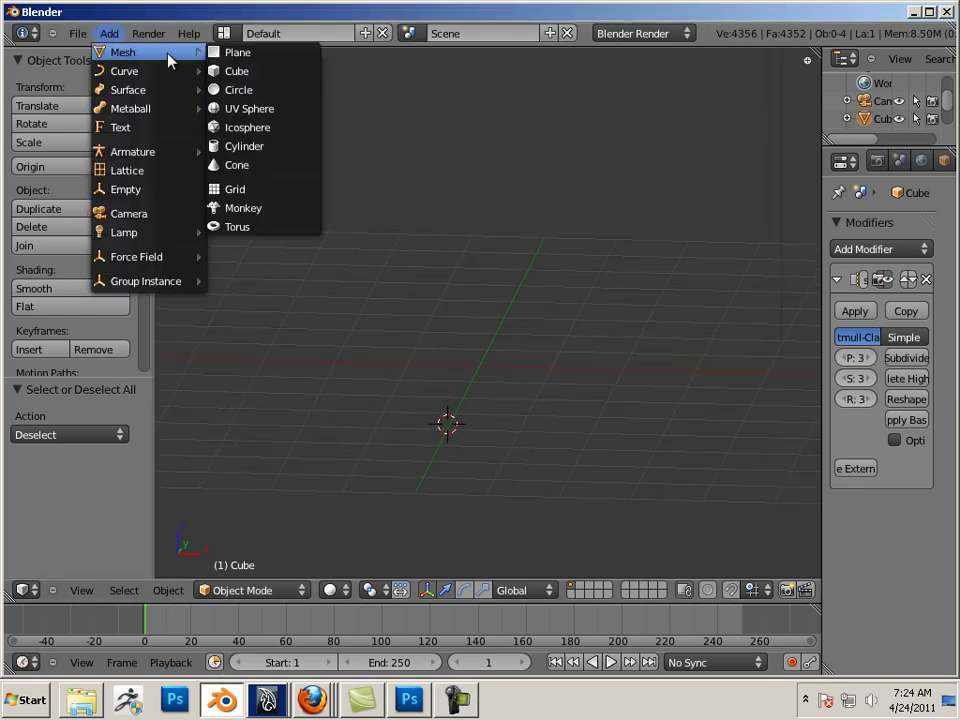
pyautogui.click(251, 71)
pyautogui.moveTo(619, 448); pyautogui.dragTo(489, 317, button='middle')
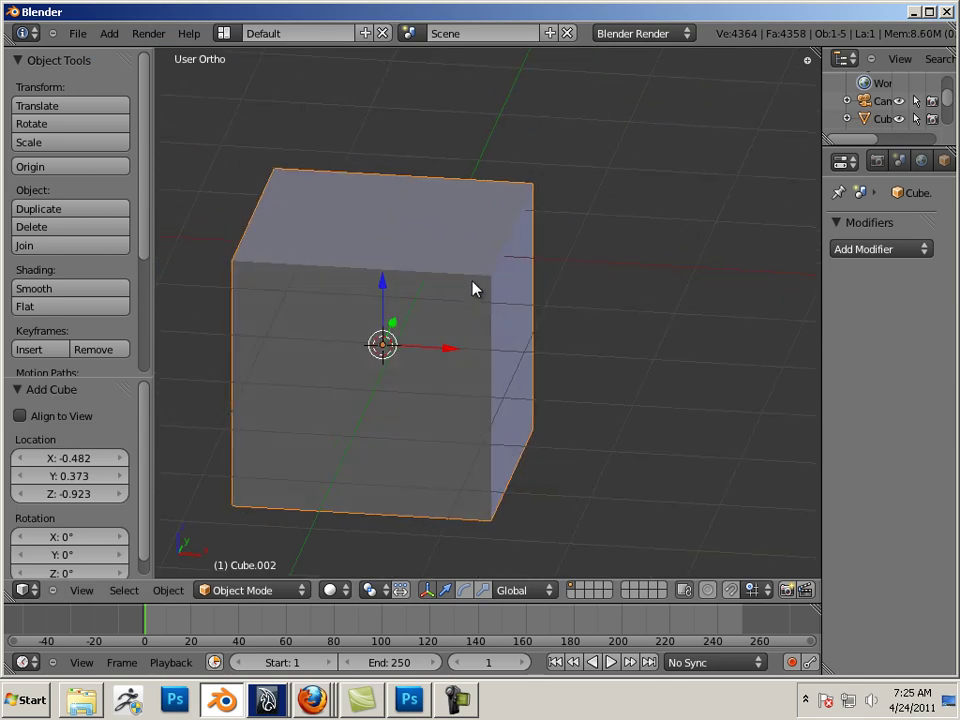
# Step: Give the cube a Multiresolution modifier subdivided three times to level 3
pyautogui.click(884, 250)
pyautogui.click(612, 453)
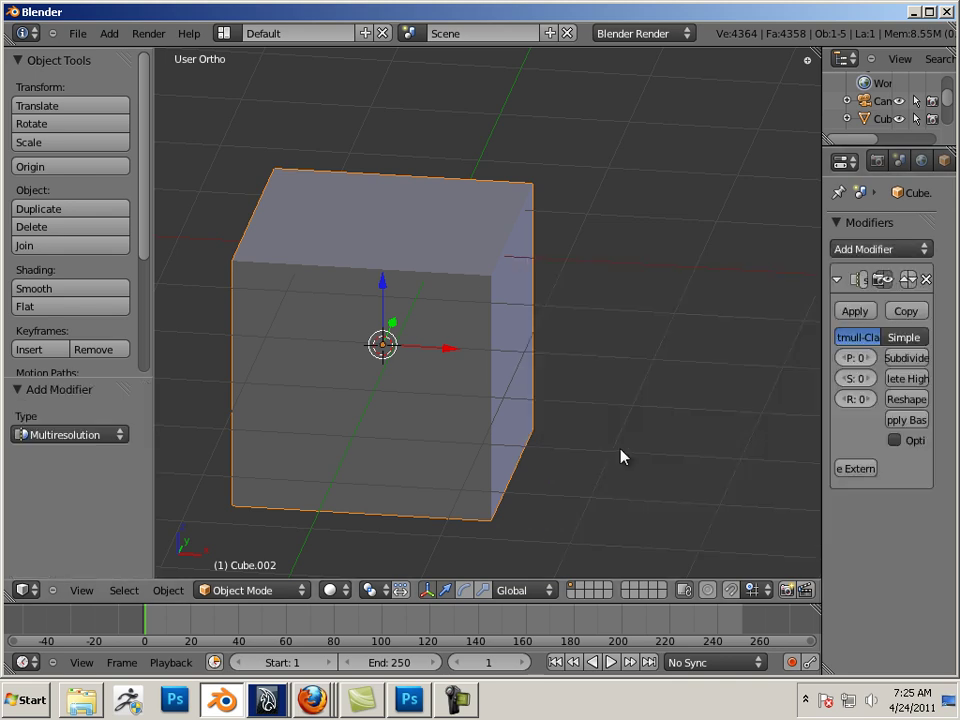
pyautogui.click(901, 358)
pyautogui.click(900, 358)
pyautogui.click(900, 358)
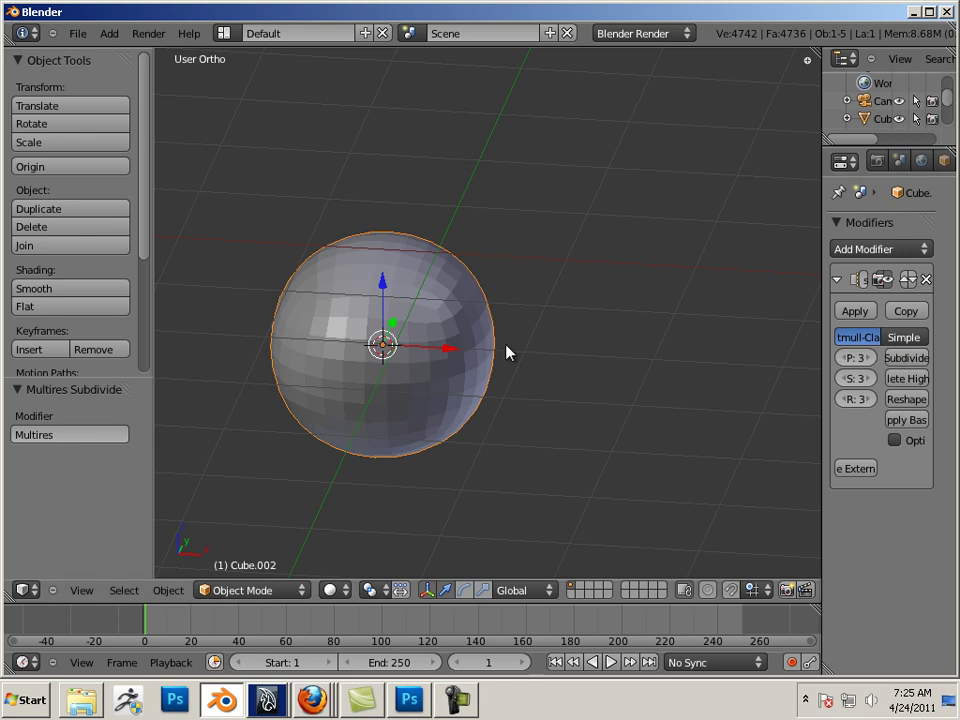
# Step: In Edit Mode, add two vertical loop cuts slid beside the cube's left and right edges
pyautogui.press('Tab')
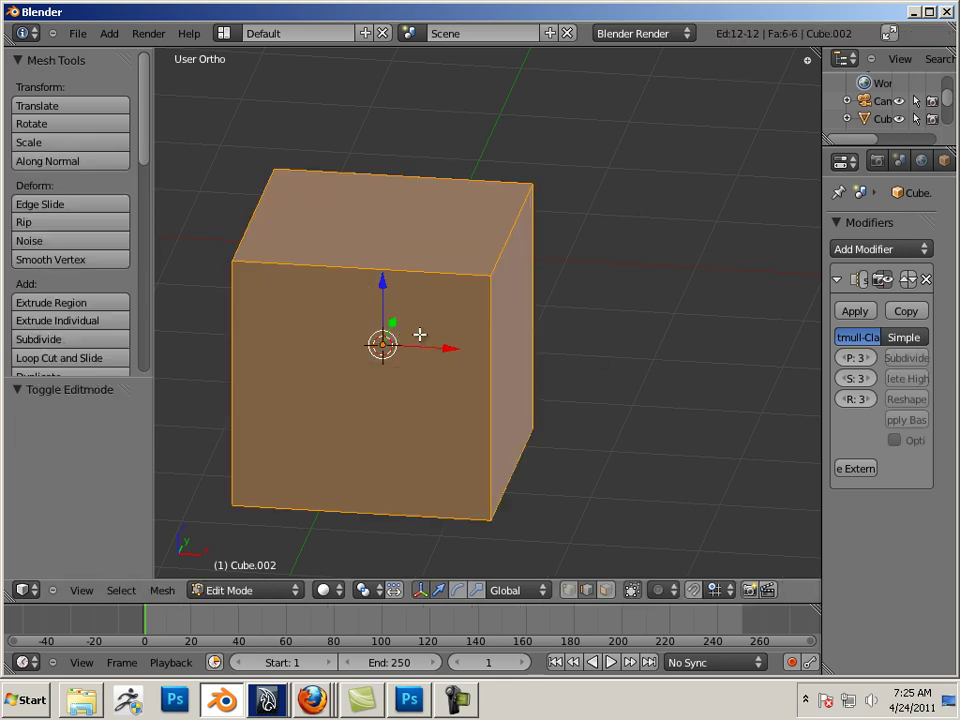
pyautogui.moveTo(458, 349); pyautogui.dragTo(527, 330, button='middle')
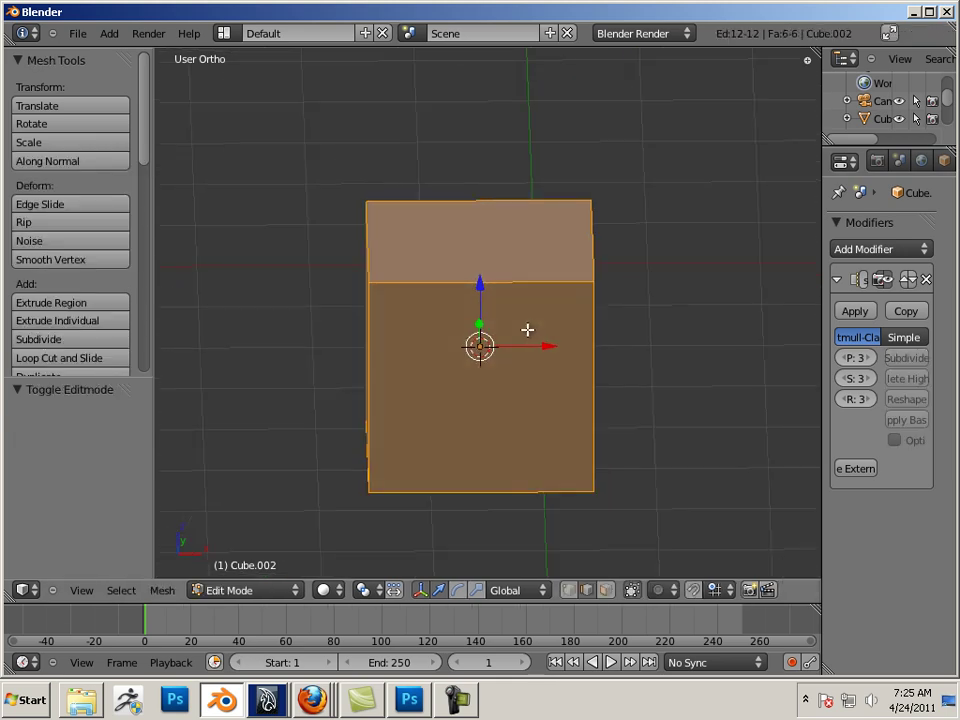
pyautogui.hotkey('ctrl', 'r')
pyautogui.click(446, 283)
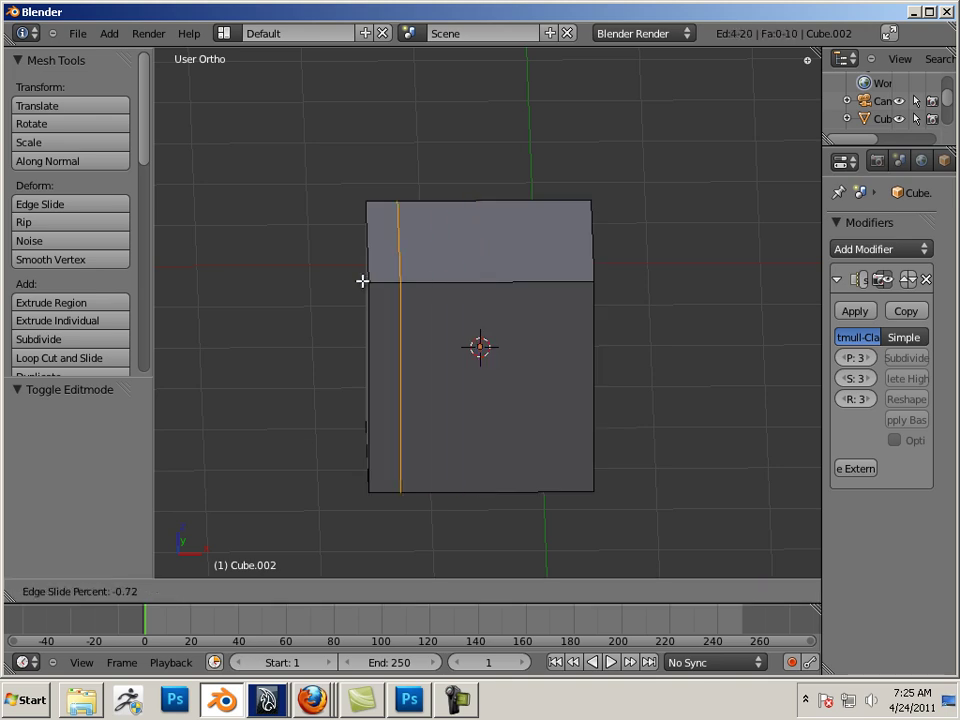
pyautogui.click(338, 282)
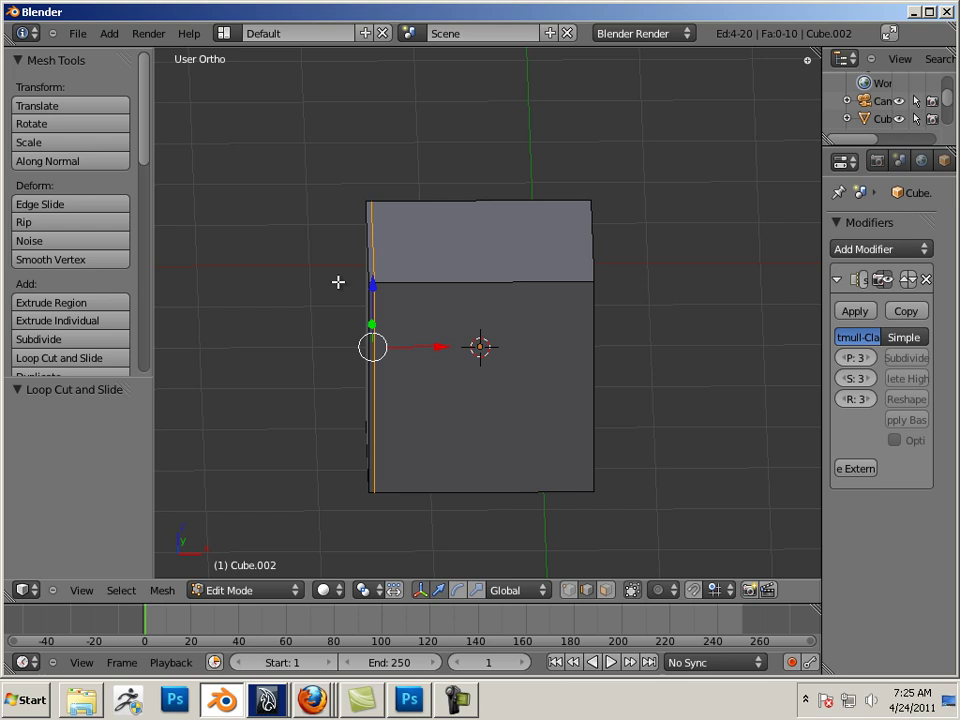
pyautogui.hotkey('ctrl', 'r')
pyautogui.click(490, 281)
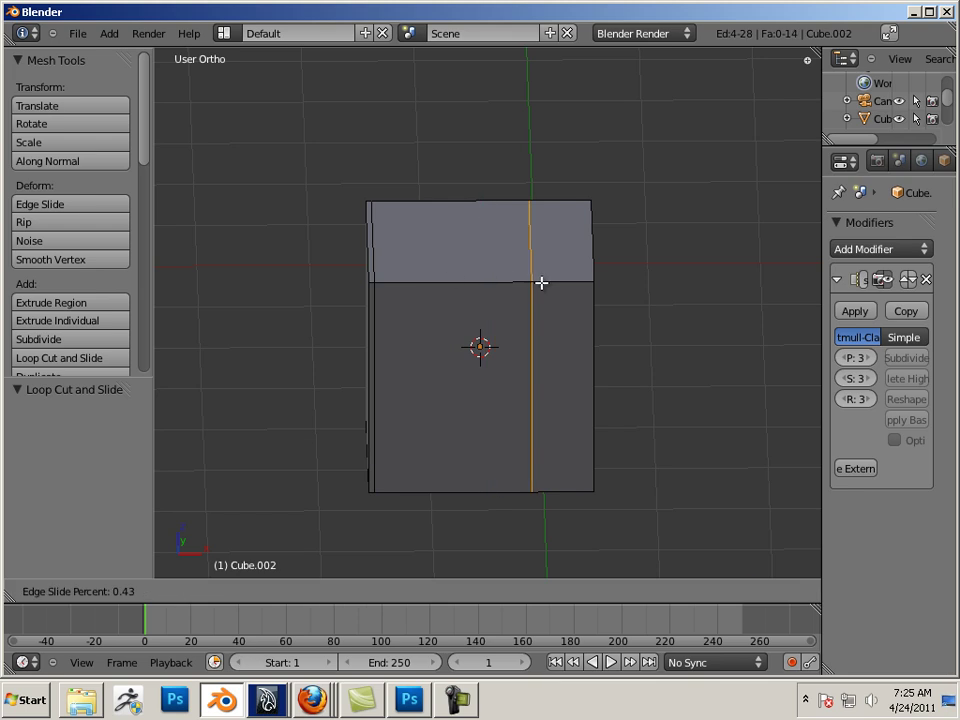
pyautogui.click(592, 283)
# Step: Add two horizontal loop cuts slid close to the cube's top and bottom edges
pyautogui.hotkey('ctrl', 'r')
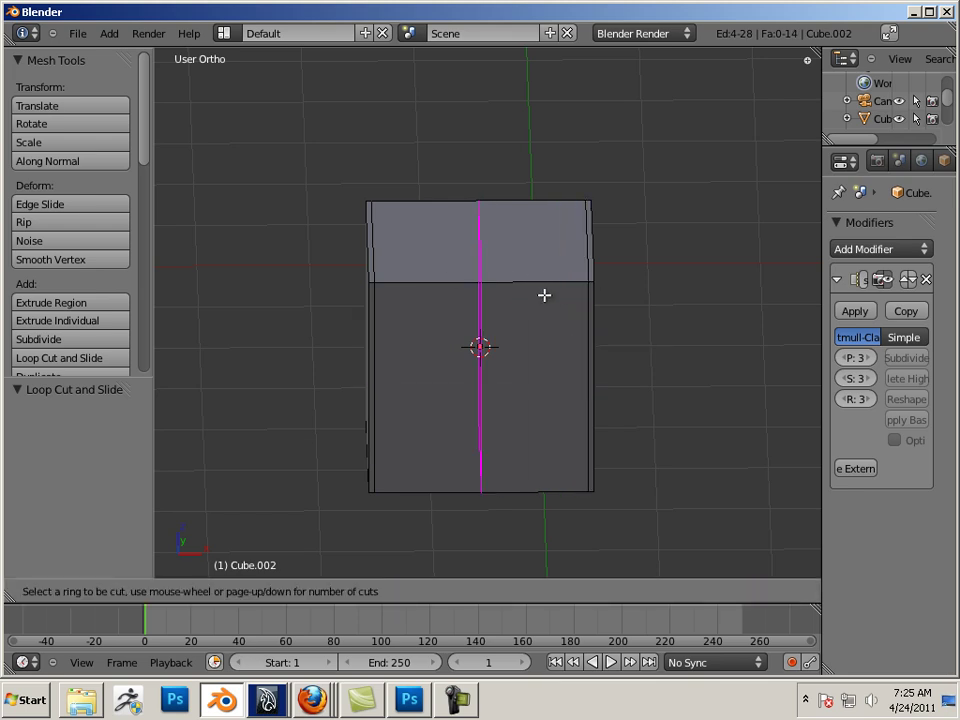
pyautogui.click(373, 311)
pyautogui.click(376, 210)
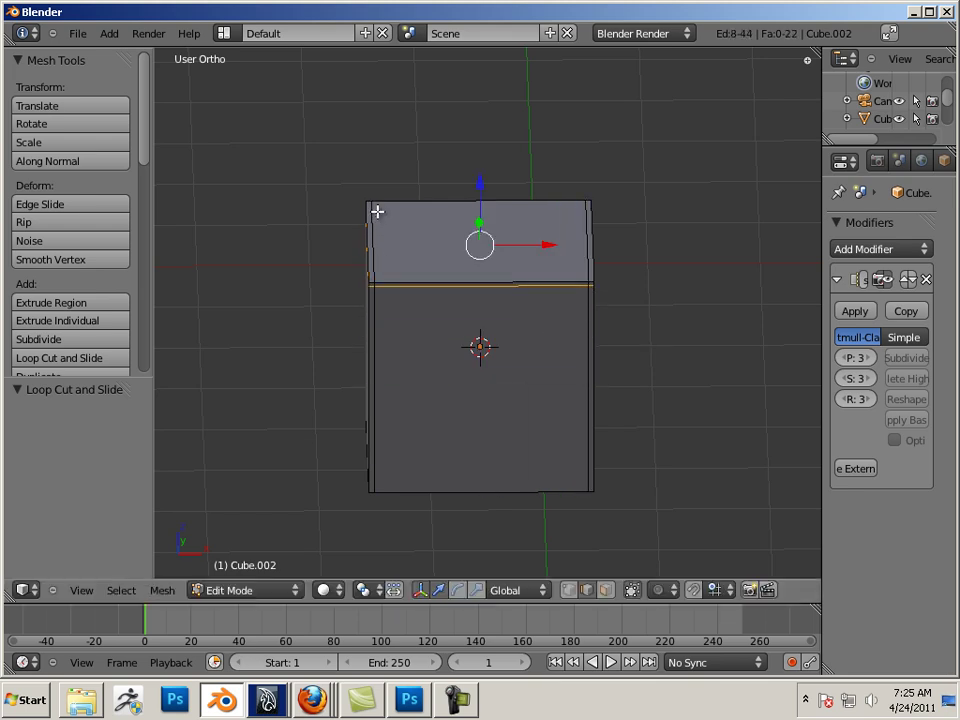
pyautogui.hotkey('ctrl', 'r')
pyautogui.click(385, 380)
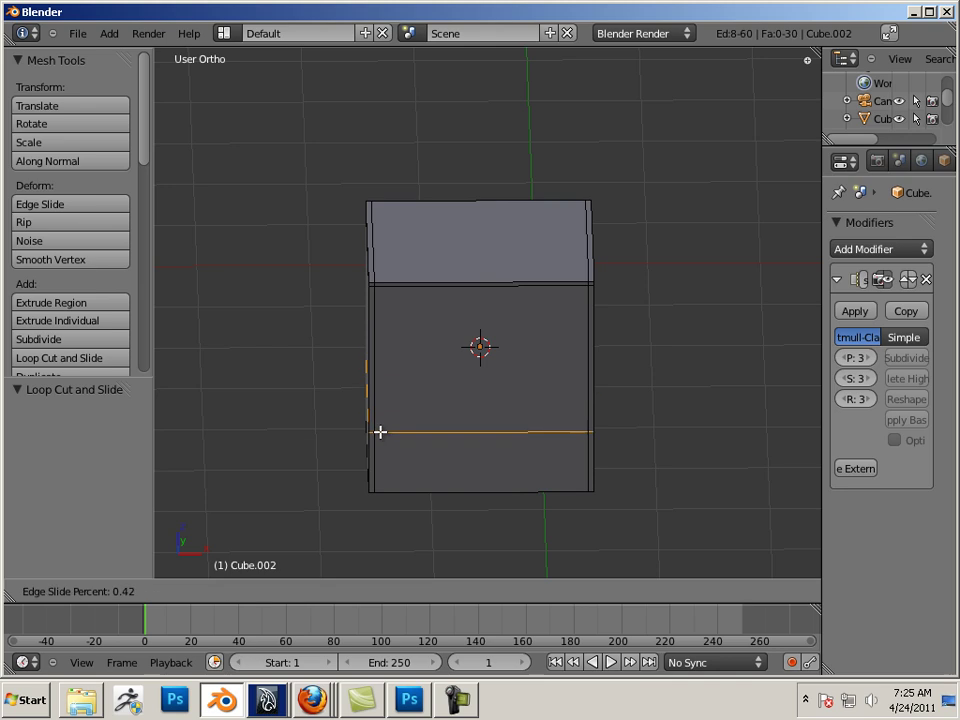
pyautogui.click(378, 485)
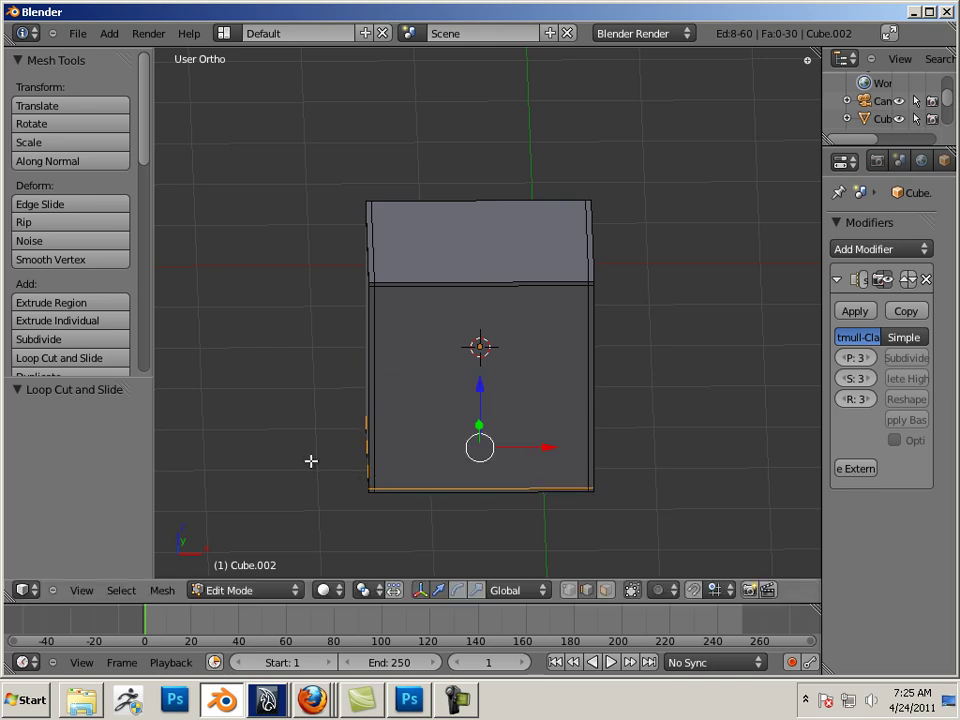
# Step: Add two depth-wise loop cuts slid beside the cube's opposite side edges
pyautogui.press('a')
pyautogui.moveTo(272, 437); pyautogui.dragTo(439, 441, button='middle')
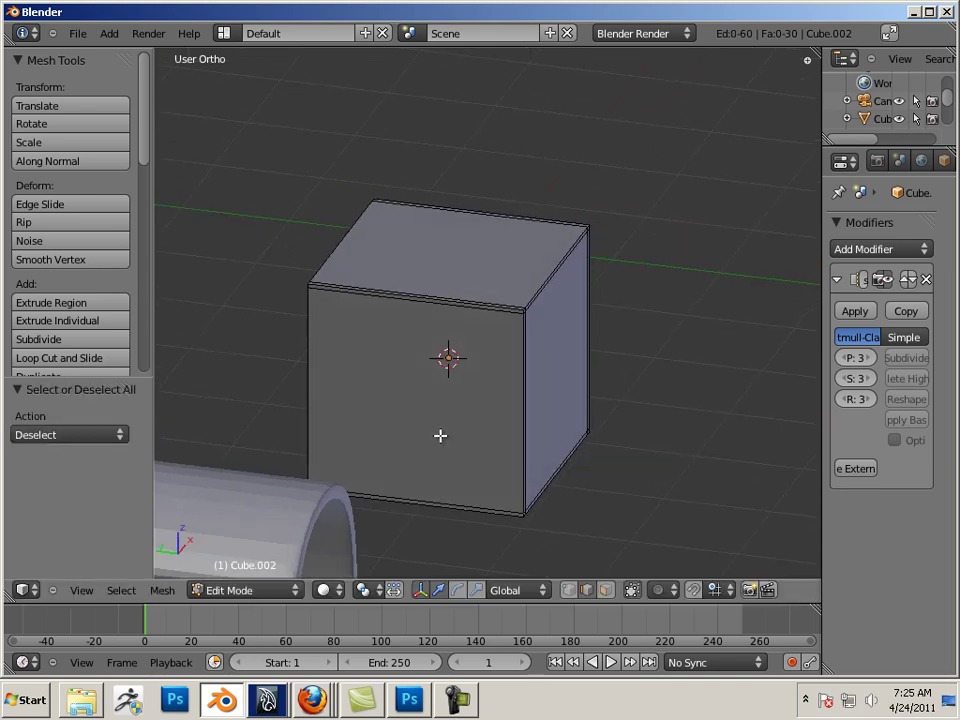
pyautogui.hotkey('ctrl', 'r')
pyautogui.click(468, 315)
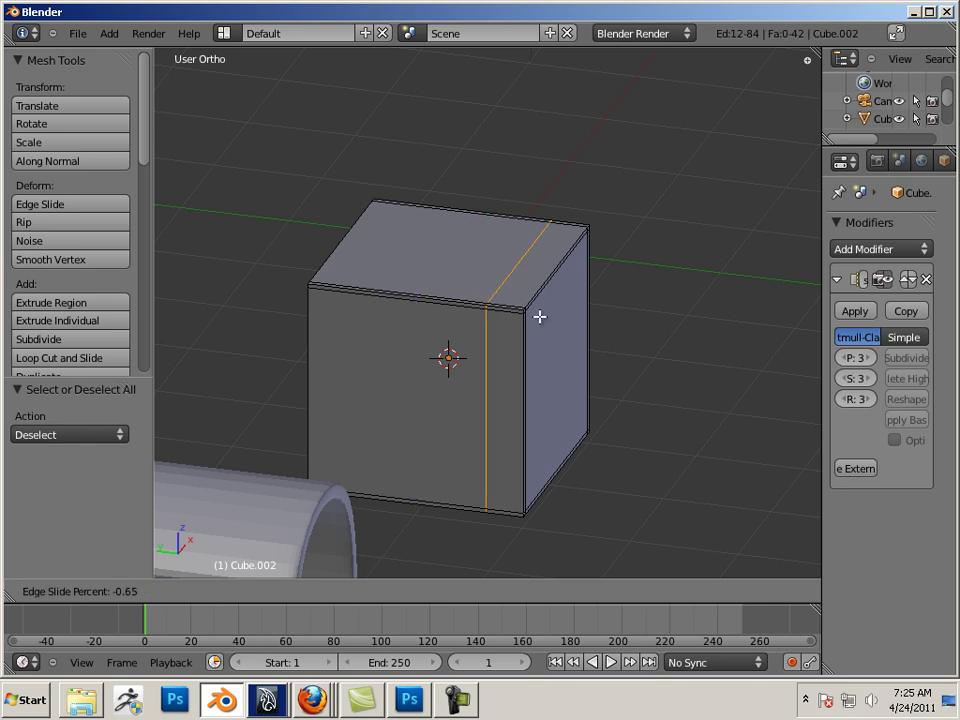
pyautogui.click(573, 322)
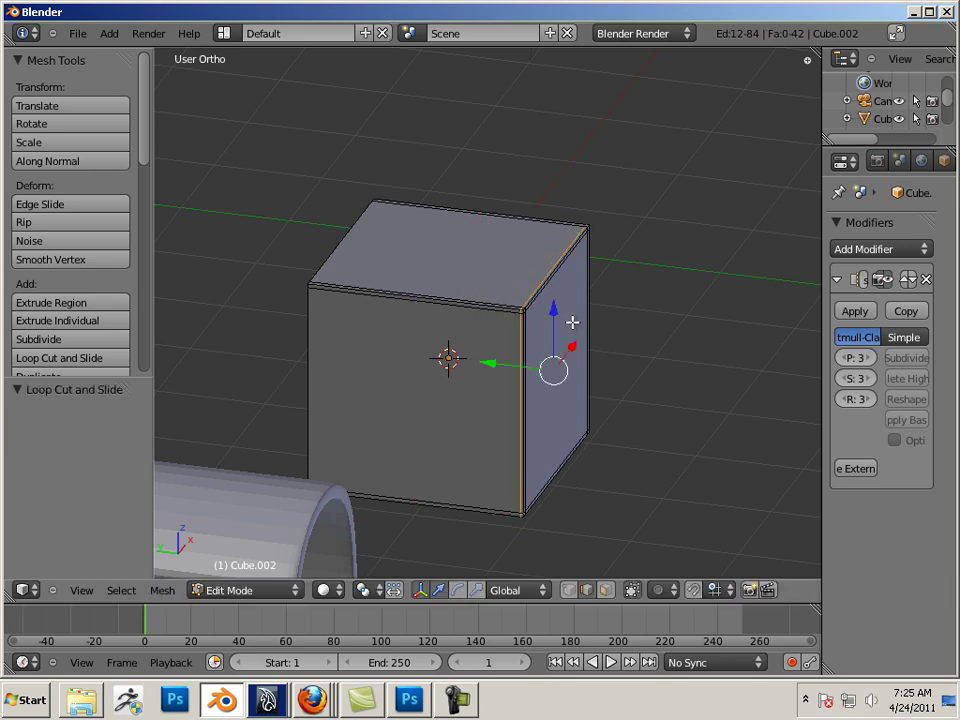
pyautogui.hotkey('ctrl', 'r')
pyautogui.click(467, 311)
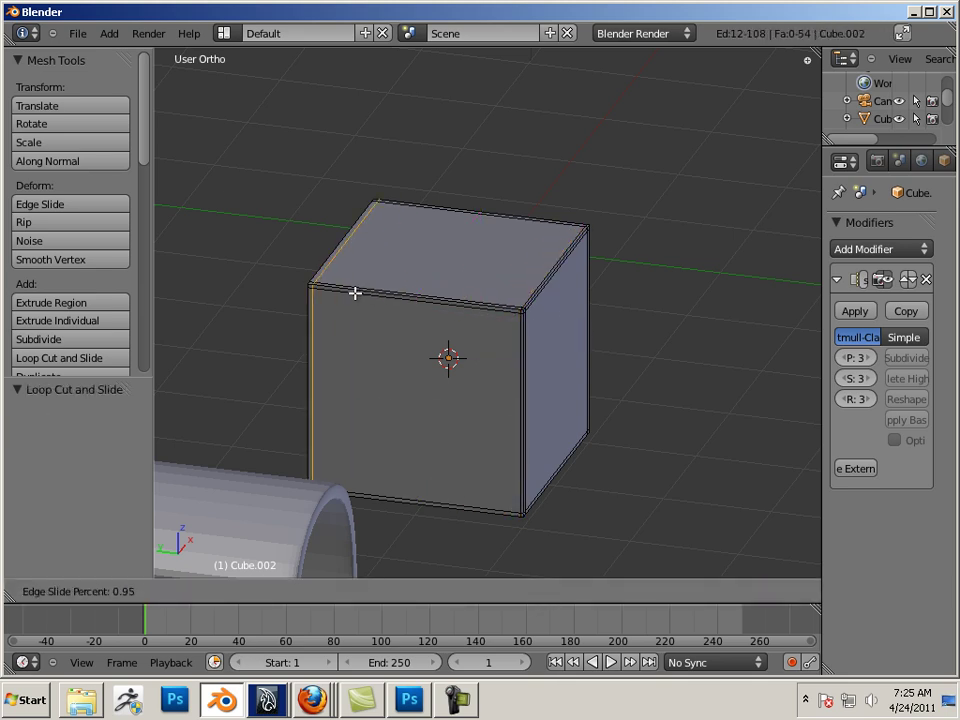
pyautogui.click(356, 294)
pyautogui.moveTo(645, 377); pyautogui.dragTo(476, 388, button='middle')
# Step: Try moving an edge loop, undo it, and clear the mesh selection
pyautogui.press('g')
pyautogui.click(376, 385)
pyautogui.hotkey('ctrl', 'z')
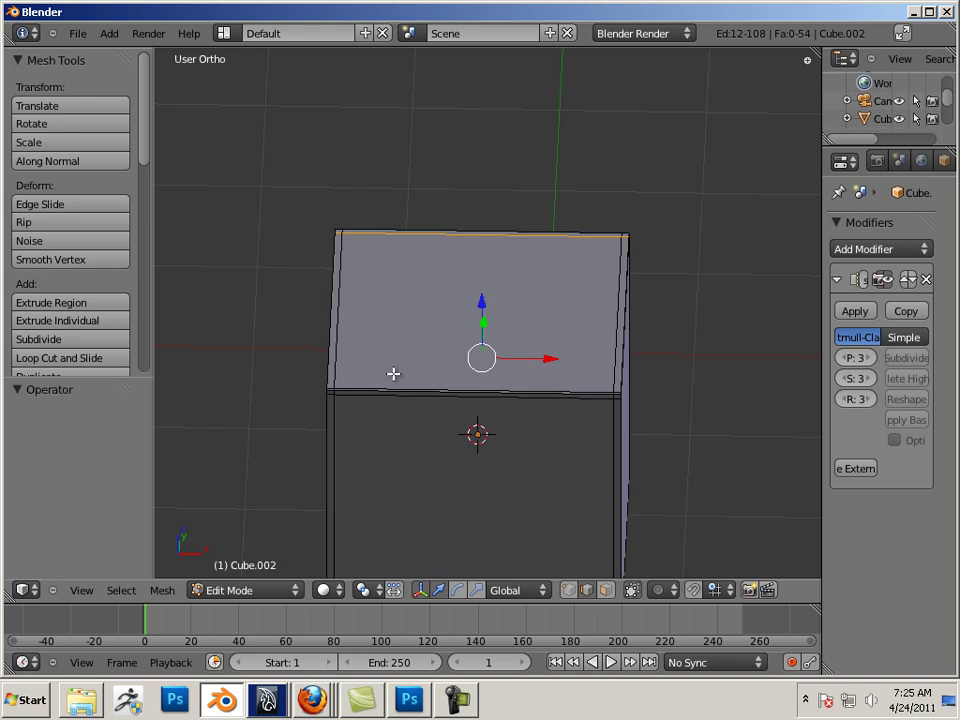
pyautogui.press('a')
pyautogui.scroll(-3, 677, 341)
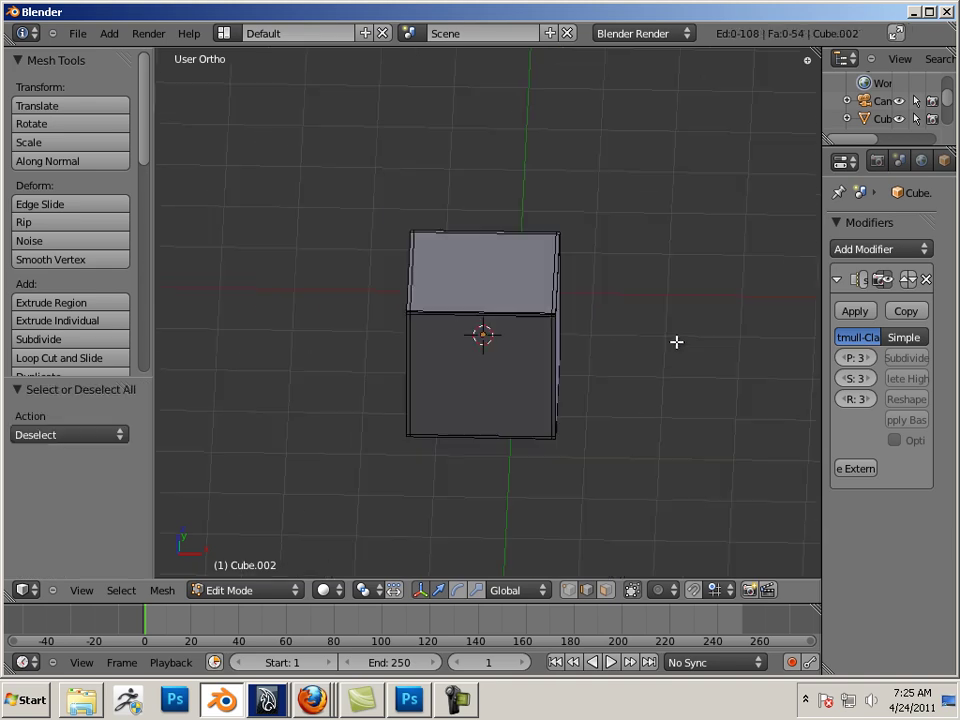
pyautogui.moveTo(677, 341); pyautogui.dragTo(553, 313, button='middle')
pyautogui.scroll(3, 629, 329)
pyautogui.scroll(3, 629, 329)
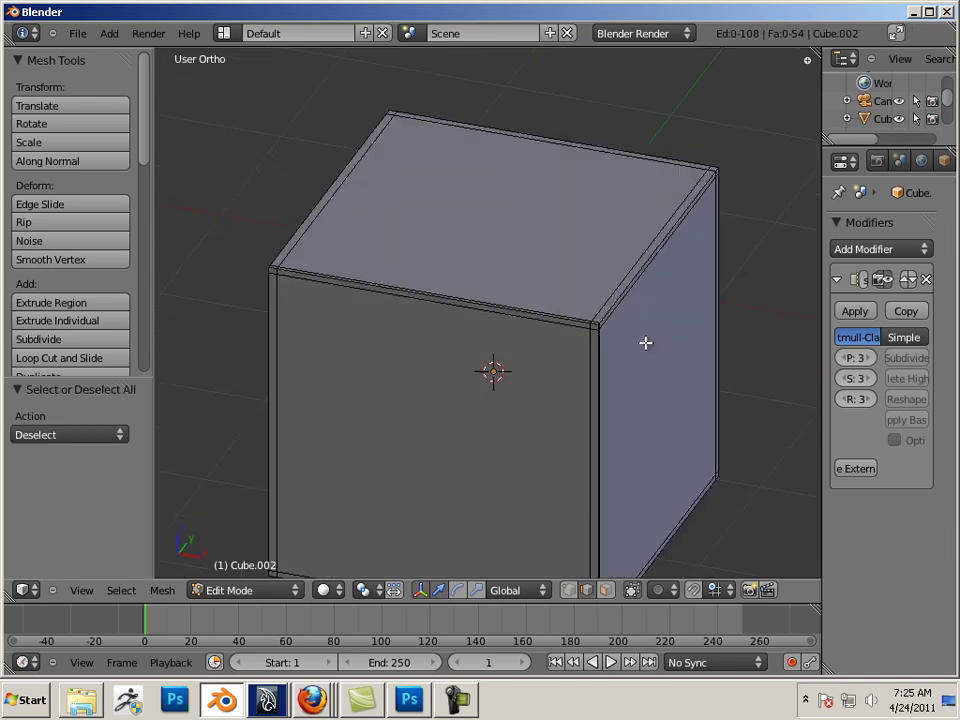
pyautogui.moveTo(643, 343); pyautogui.dragTo(556, 399, button='middle')
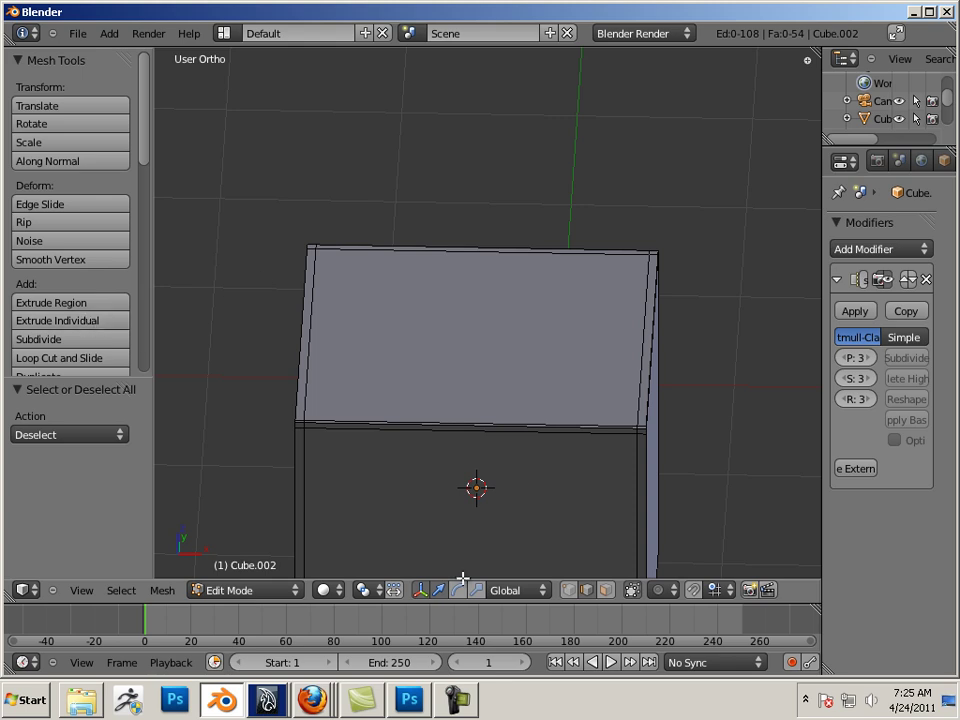
# Step: In face select mode, select the cube's top face and extrude it in place
pyautogui.click(605, 590)
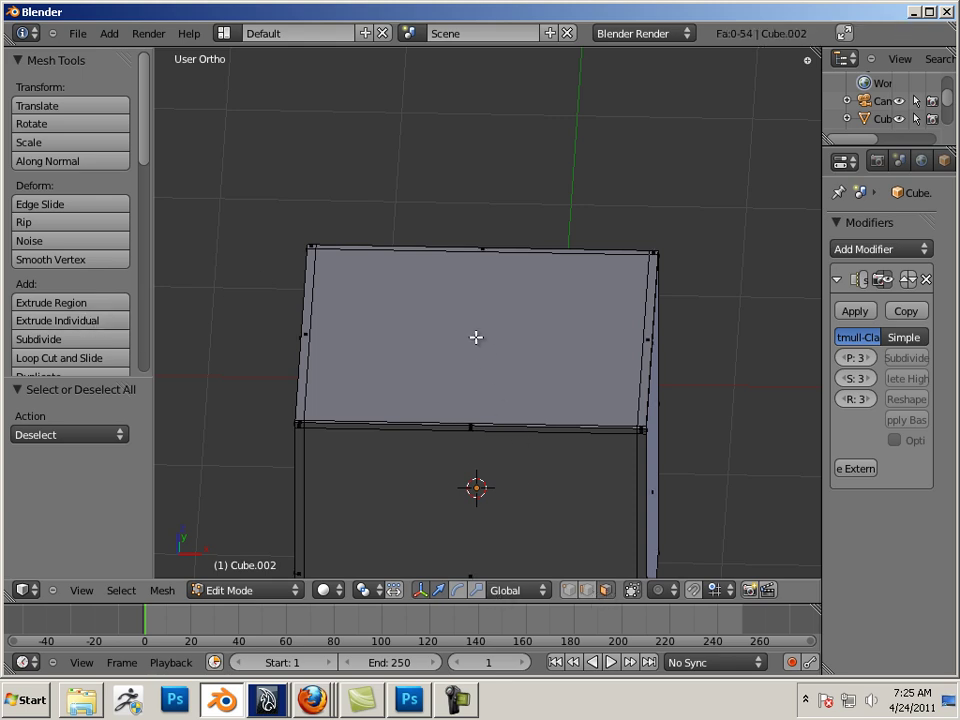
pyautogui.rightClick(476, 338)
pyautogui.moveTo(453, 356); pyautogui.dragTo(471, 389, button='middle')
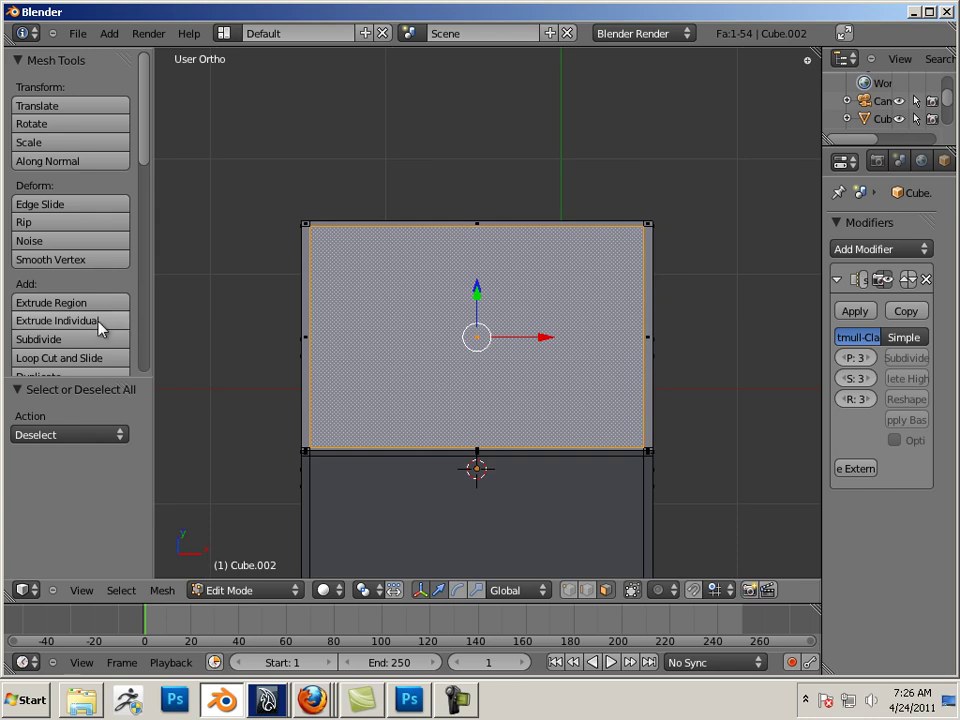
pyautogui.click(100, 322)
pyautogui.click(98, 321)
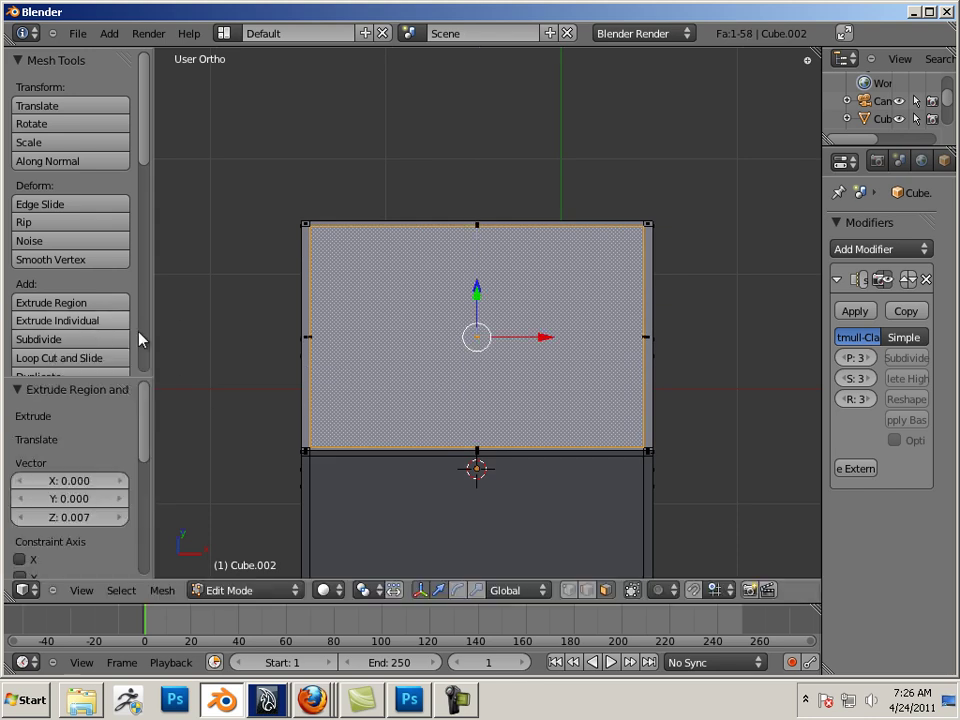
# Step: Scale the extruded top faces to 0.450 along X and shrink them along Y, then deselect
pyautogui.hotkey('ctrl', 'alt', 's')
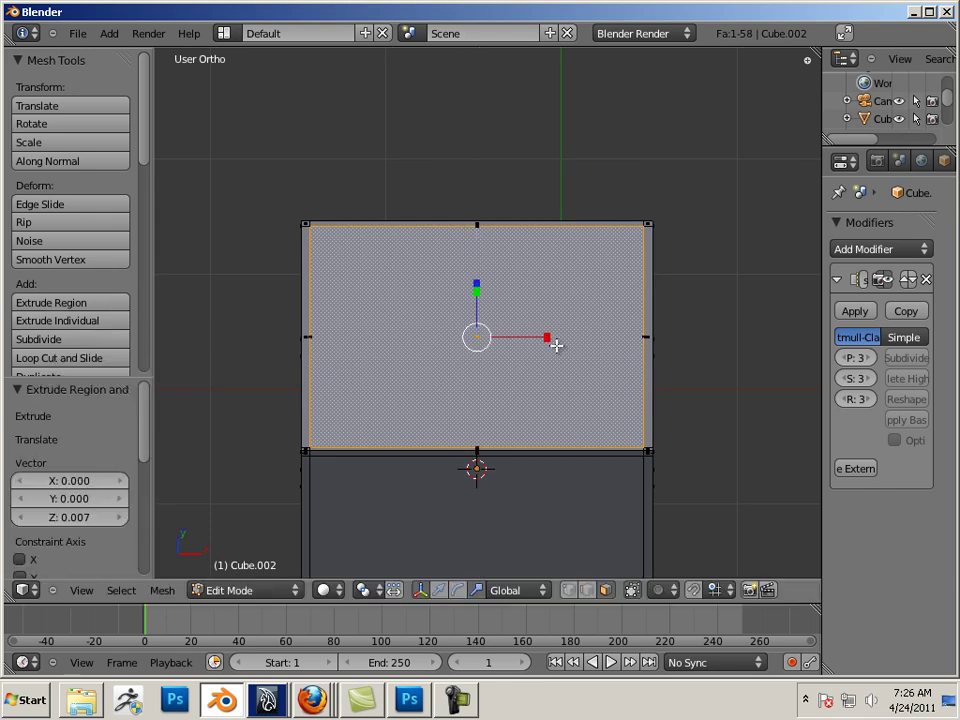
pyautogui.moveTo(556, 345); pyautogui.dragTo(505, 333)
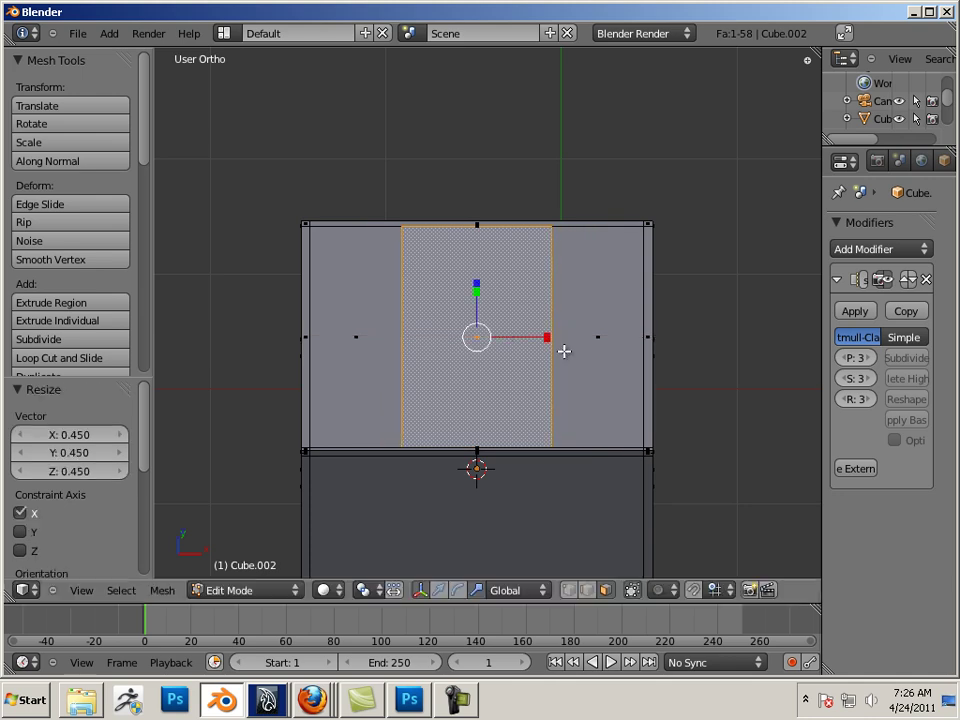
pyautogui.moveTo(564, 351); pyautogui.dragTo(479, 345, button='middle')
pyautogui.moveTo(532, 303); pyautogui.dragTo(485, 345)
pyautogui.moveTo(528, 300); pyautogui.dragTo(531, 296)
pyautogui.press('a')
pyautogui.moveTo(696, 276); pyautogui.dragTo(527, 263, button='middle')
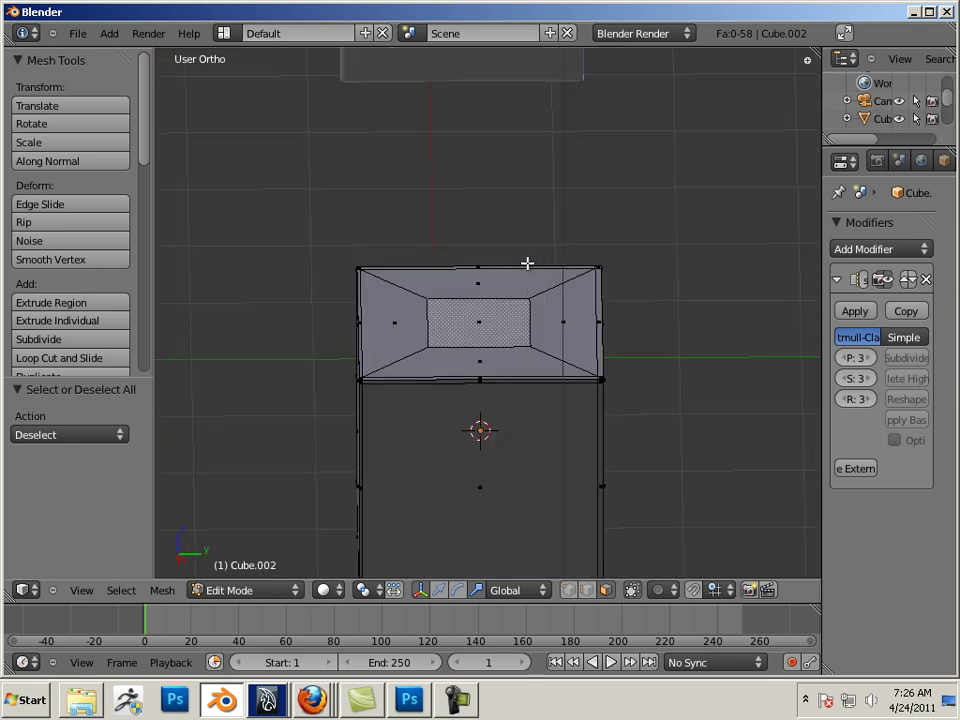
# Step: Select the centre top face and scale it to 0.960
pyautogui.rightClick(479, 320)
pyautogui.moveTo(429, 369); pyautogui.dragTo(472, 340, button='middle')
pyautogui.press('s')
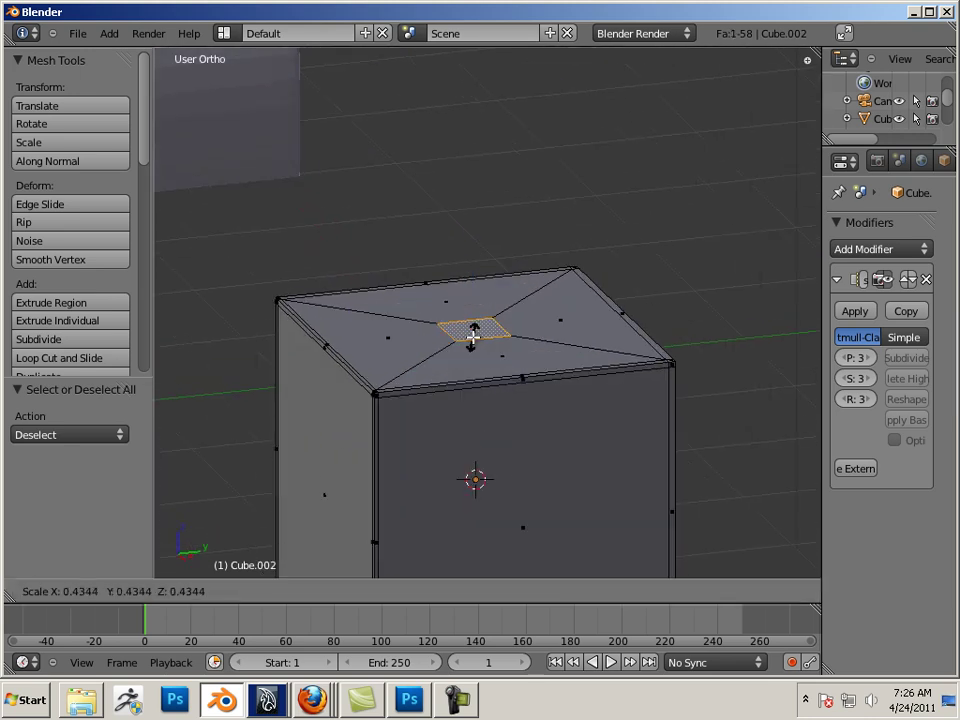
pyautogui.click(491, 338)
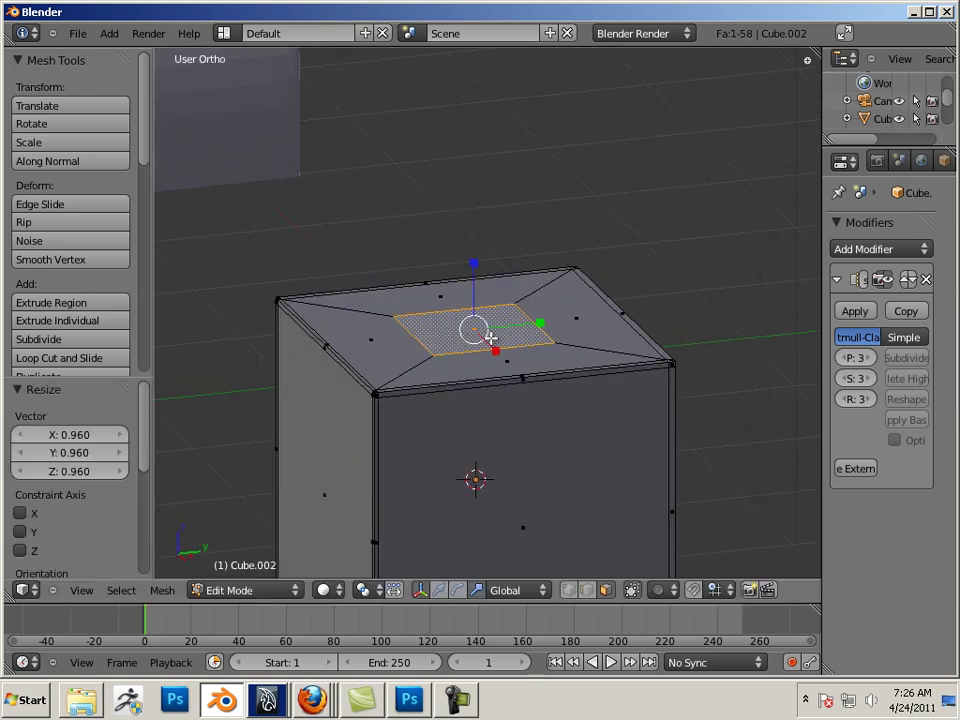
# Step: Extrude the centre face up 1.366 and view the smoothed rounded knob in Object Mode
pyautogui.click(120, 320)
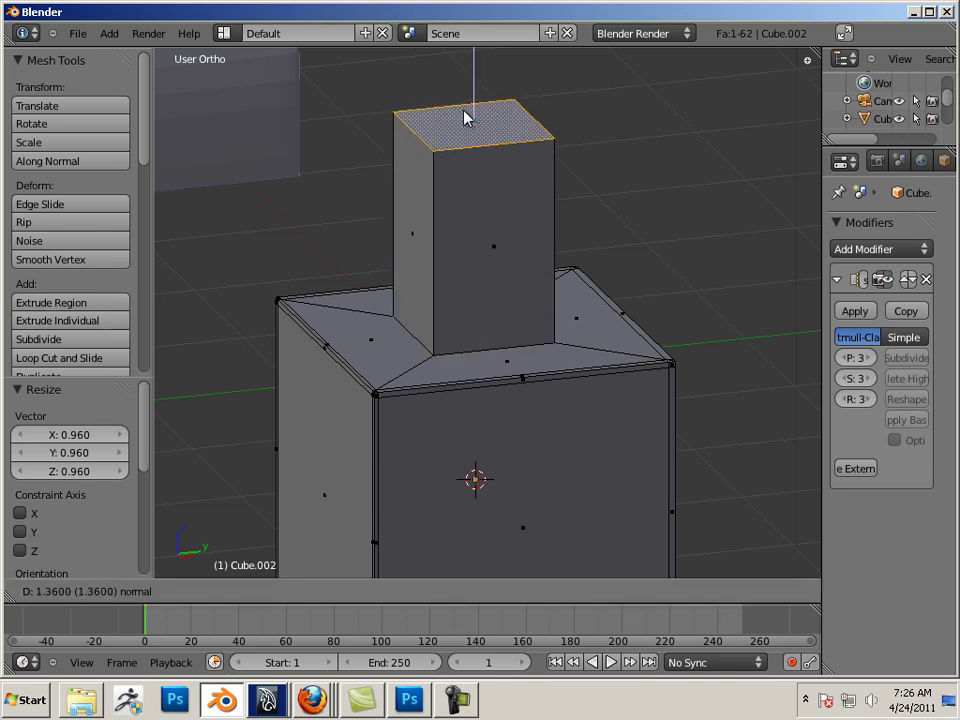
pyautogui.click(467, 113)
pyautogui.moveTo(527, 257); pyautogui.dragTo(473, 298, button='middle')
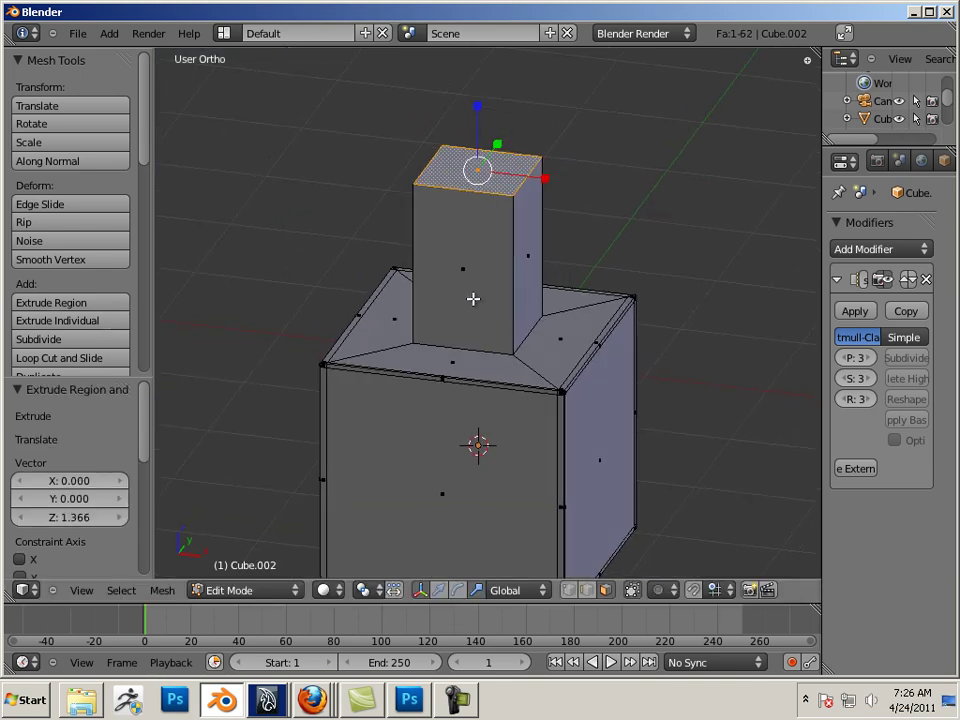
pyautogui.press('Tab')
pyautogui.moveTo(645, 374); pyautogui.dragTo(459, 377, button='middle')
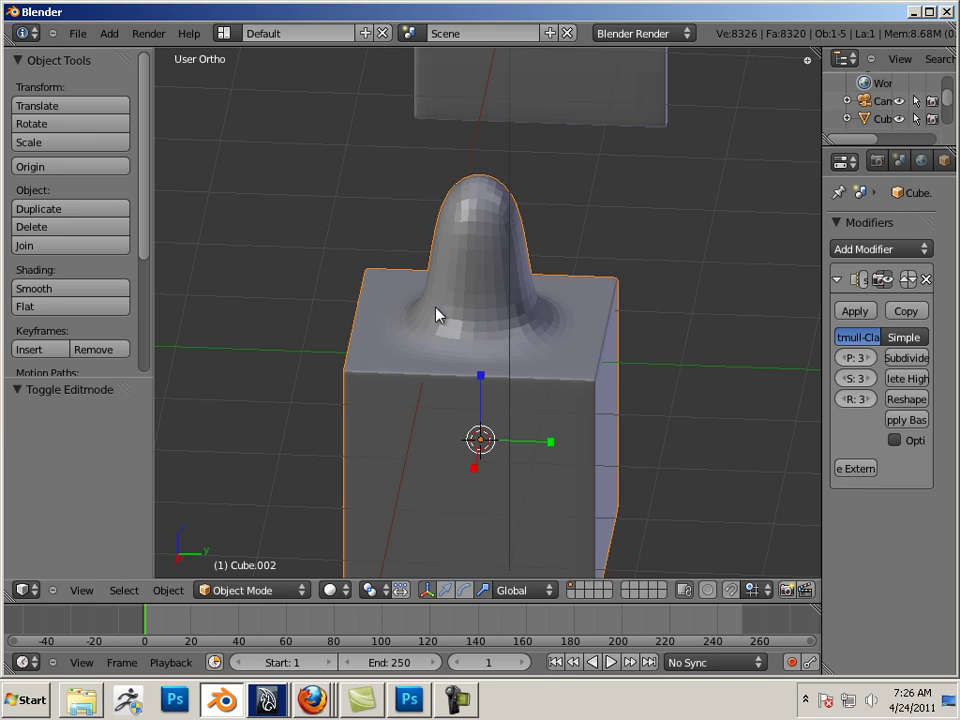
# Step: In Edit Mode, select the cube's bottom face and extrude it a very short distance
pyautogui.press('Tab')
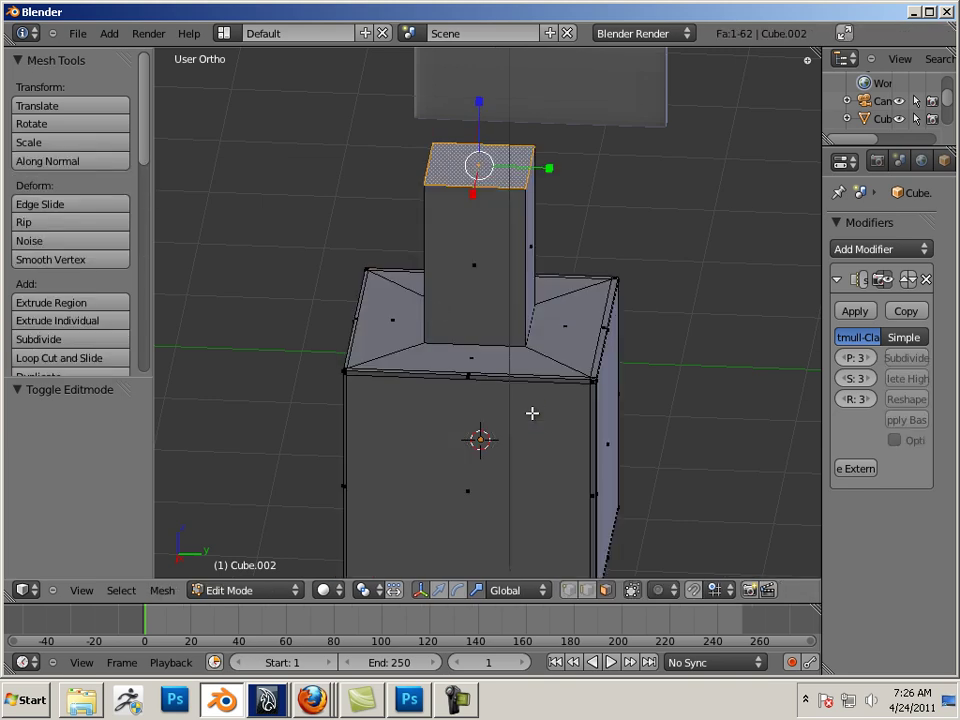
pyautogui.moveTo(531, 411); pyautogui.dragTo(510, 259, button='middle')
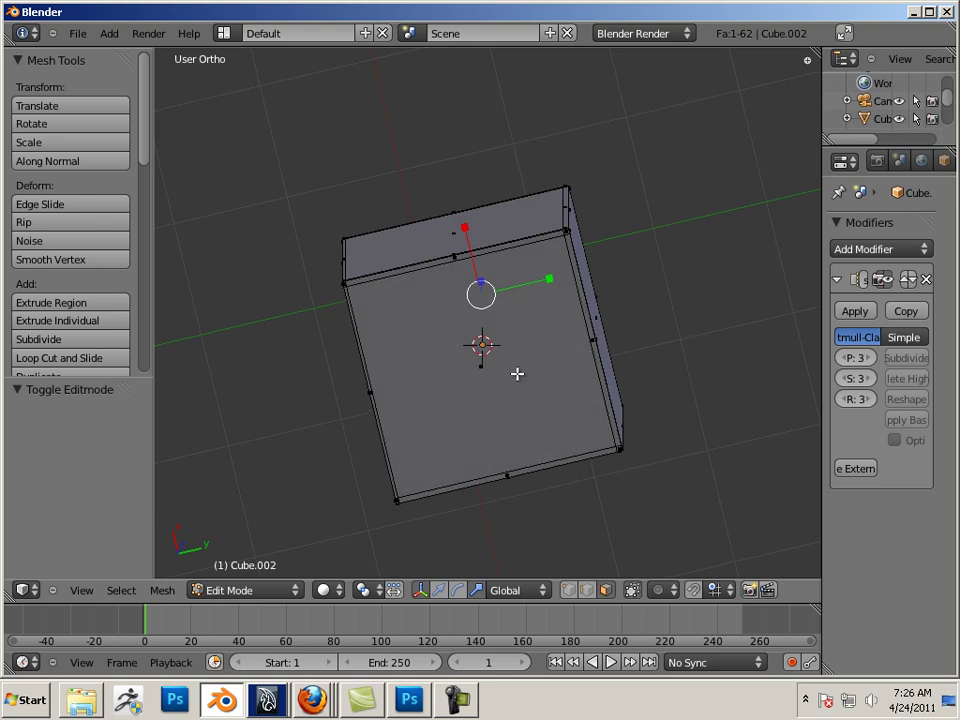
pyautogui.moveTo(519, 375); pyautogui.dragTo(558, 361, button='middle')
pyautogui.press('a')
pyautogui.moveTo(714, 375); pyautogui.dragTo(668, 461, button='middle')
pyautogui.rightClick(478, 472)
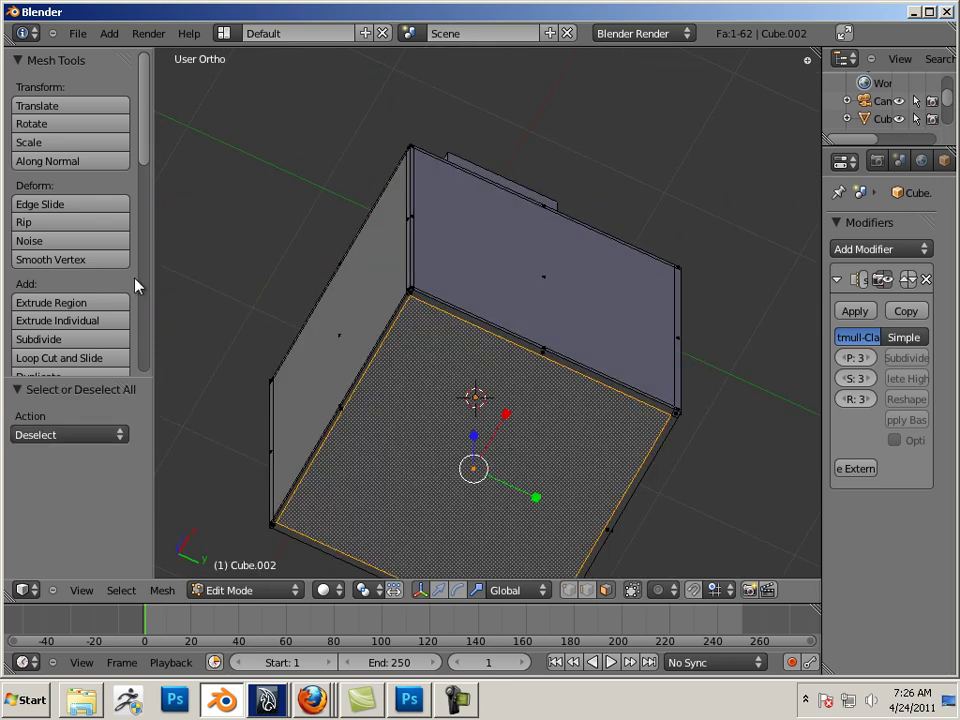
pyautogui.click(86, 321)
pyautogui.click(87, 321)
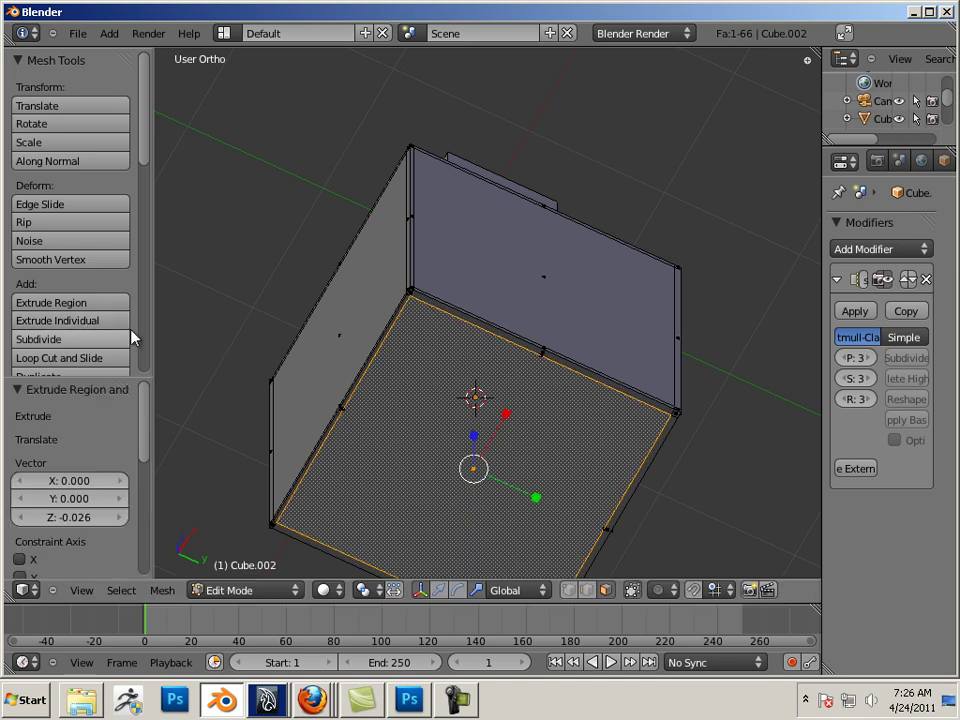
# Step: Scale the extruded bottom face to 0.506 along X, then uniformly to 0.455
pyautogui.press('s')
pyautogui.press('x')
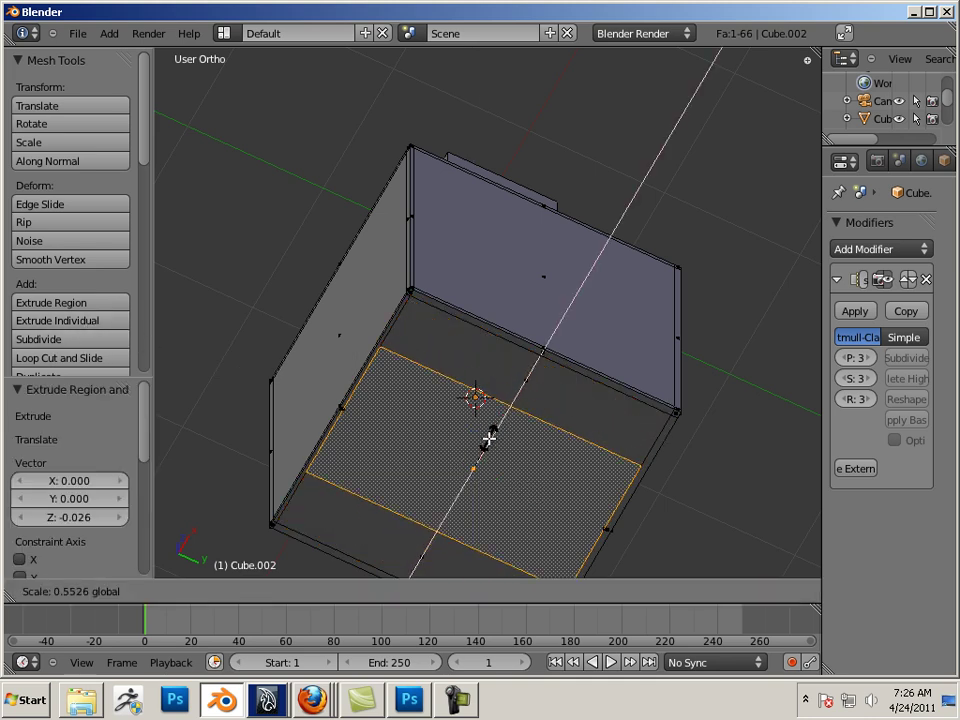
pyautogui.click(490, 441)
pyautogui.press('s')
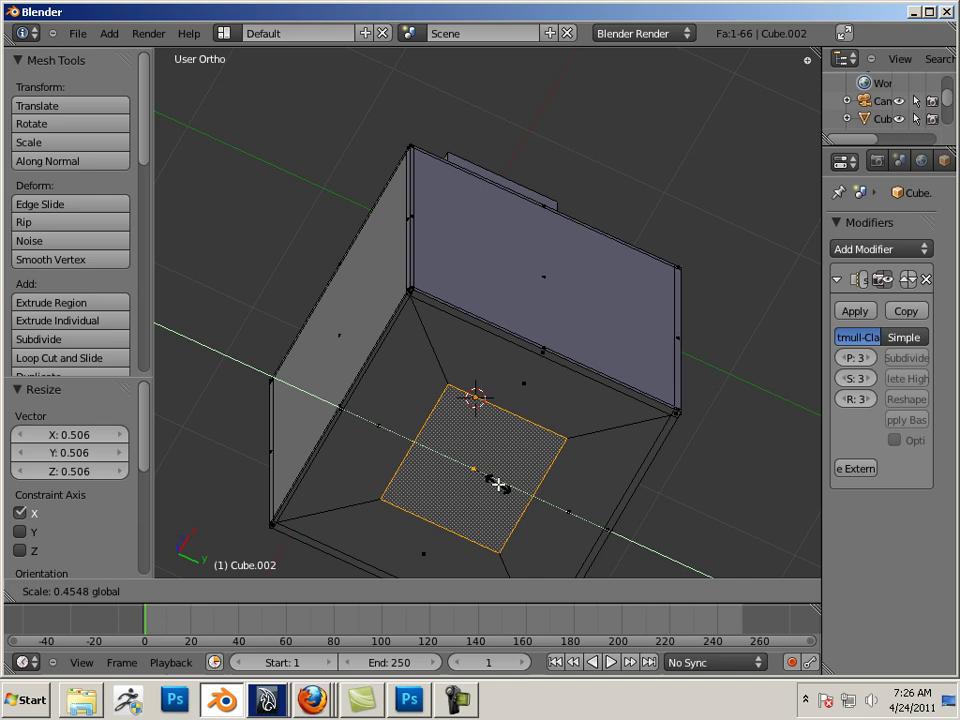
pyautogui.click(499, 484)
# Step: Extrude the small bottom face inward into the cube and return to Object Mode
pyautogui.moveTo(465, 482); pyautogui.dragTo(441, 380, button='middle')
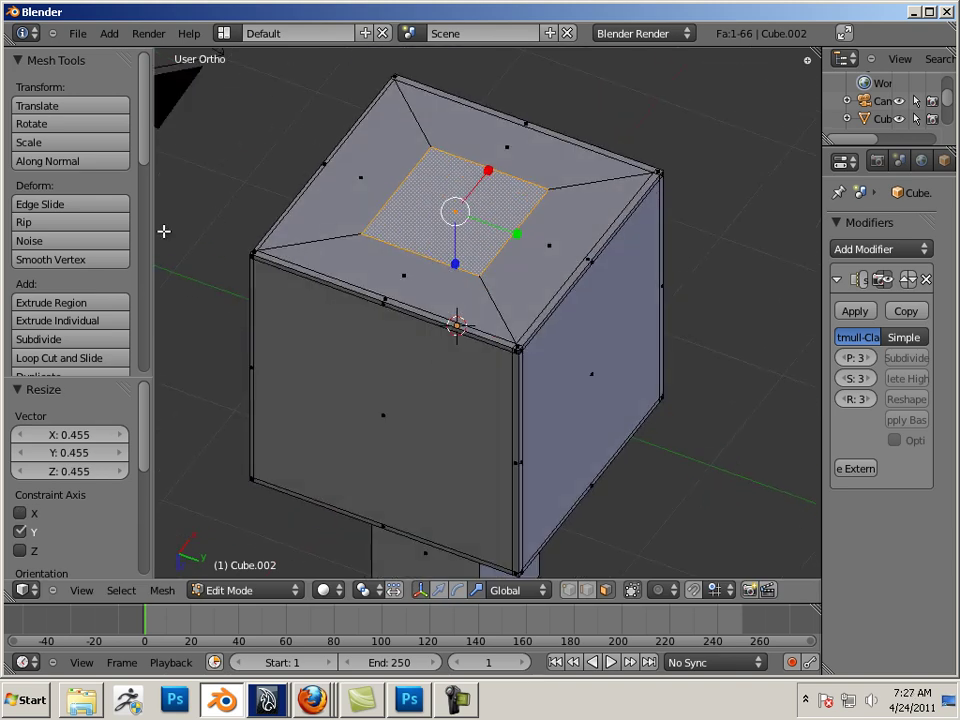
pyautogui.click(106, 321)
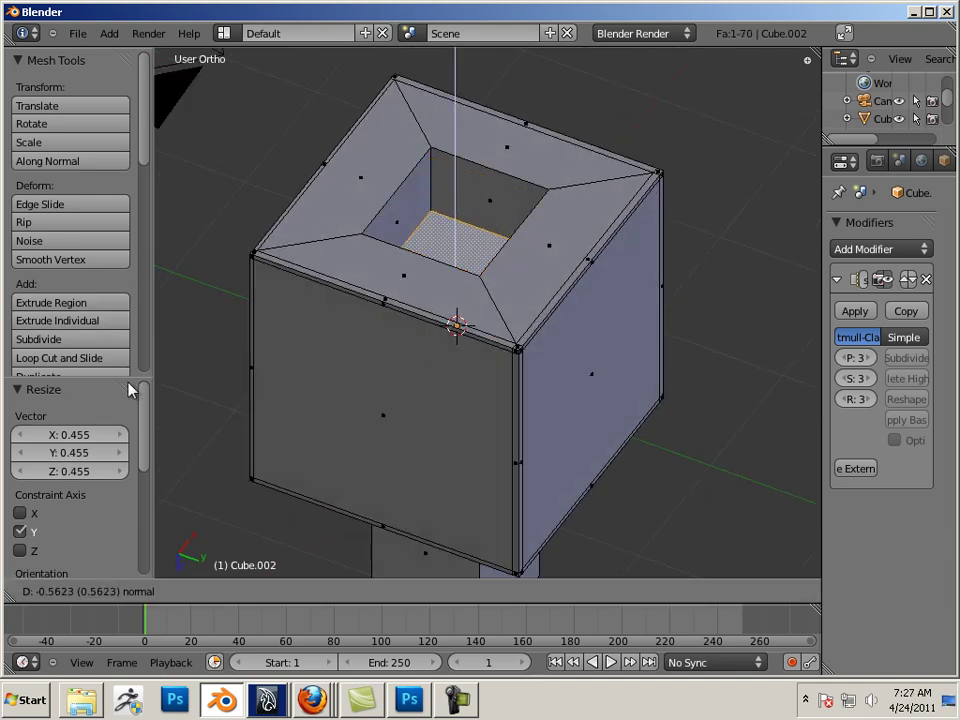
pyautogui.click(133, 439)
pyautogui.moveTo(235, 320); pyautogui.dragTo(454, 179, button='middle')
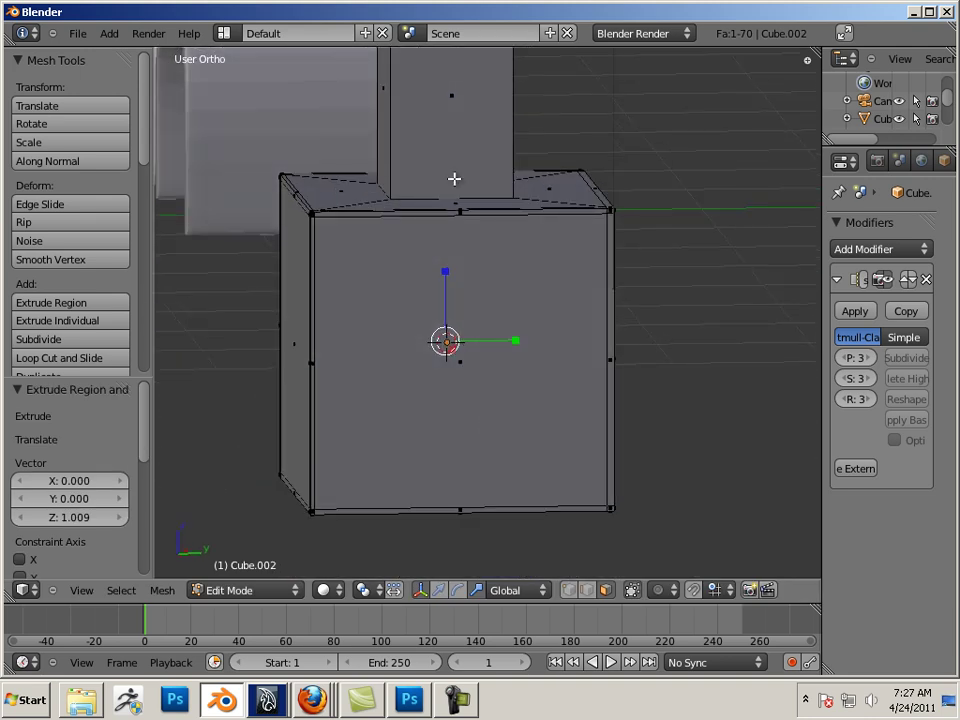
pyautogui.moveTo(477, 407); pyautogui.dragTo(588, 530, button='middle')
pyautogui.press('Tab')
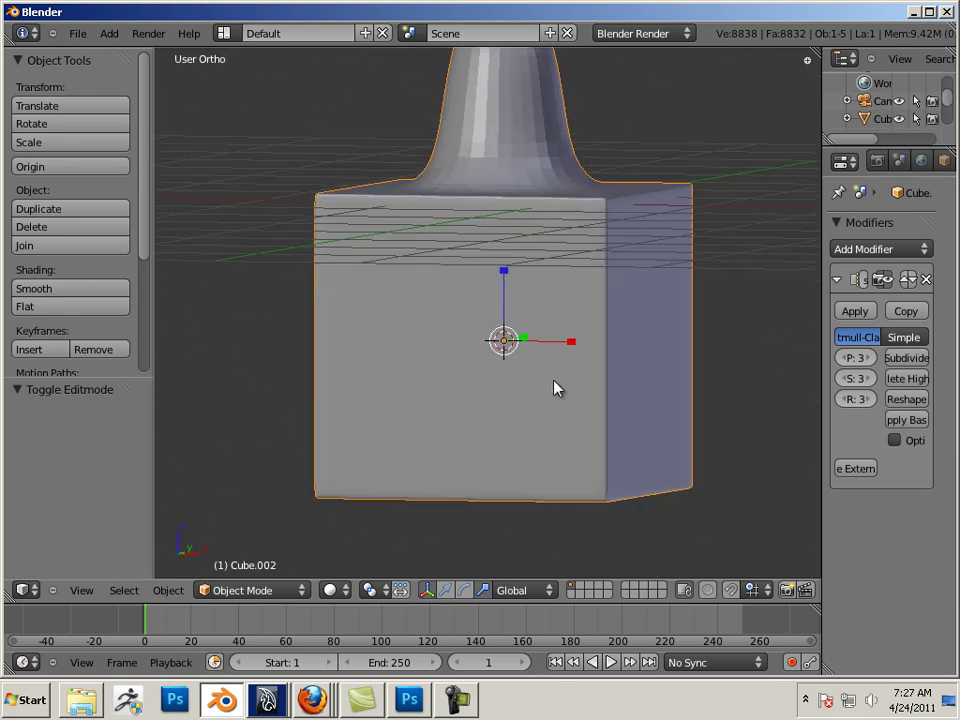
# Step: Move the bumped cube left along X to -3.670
pyautogui.press('Tab')
pyautogui.scroll(-5, 339, 321)
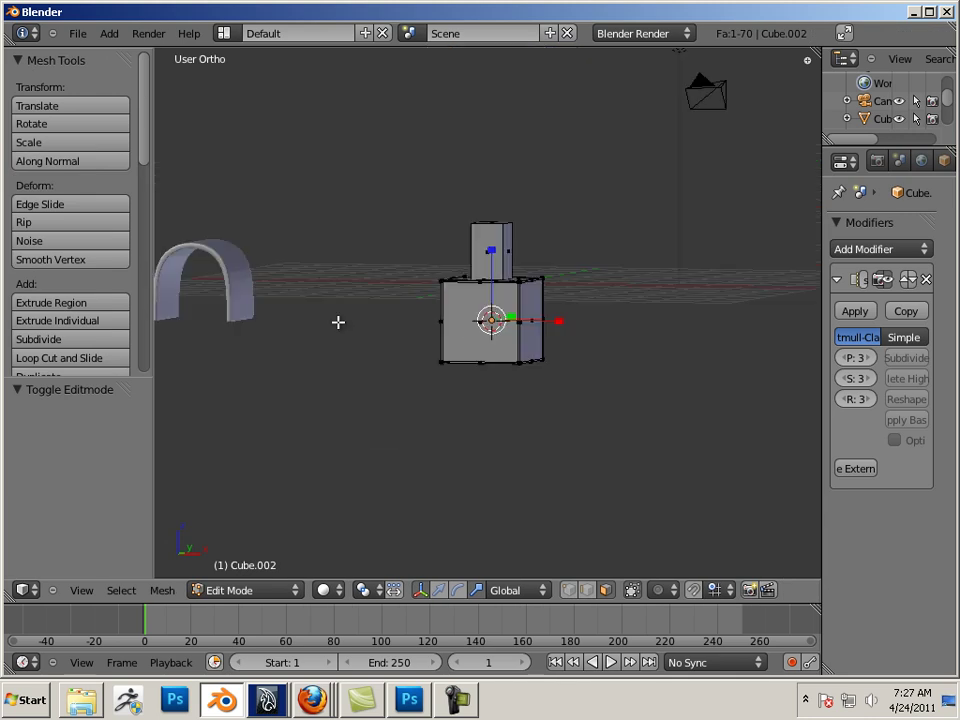
pyautogui.moveTo(339, 321); pyautogui.dragTo(400, 368, button='middle')
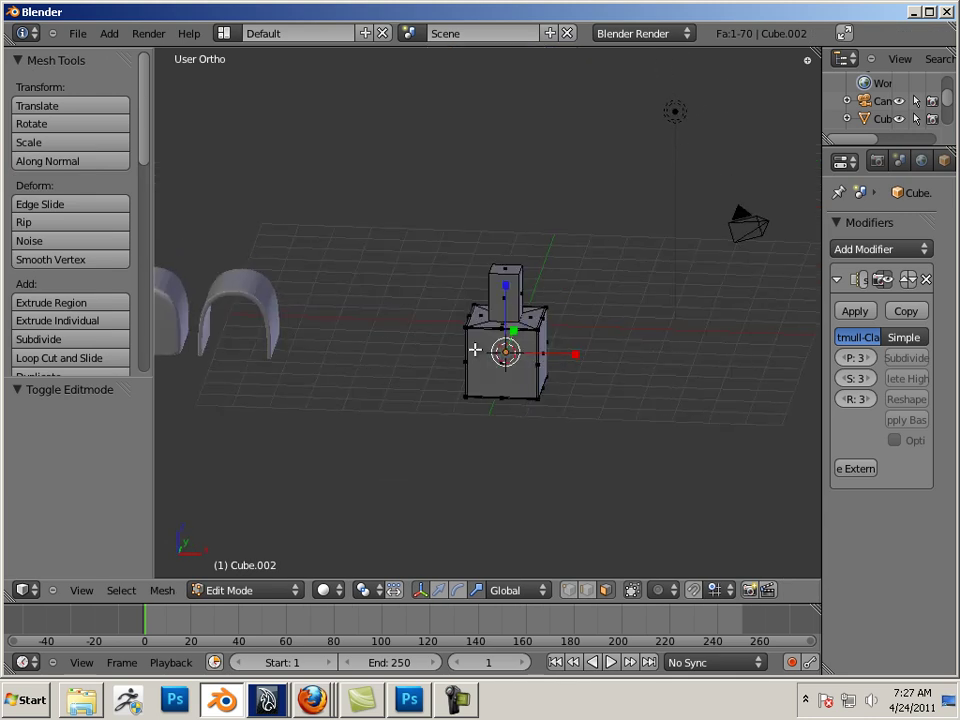
pyautogui.press('Tab')
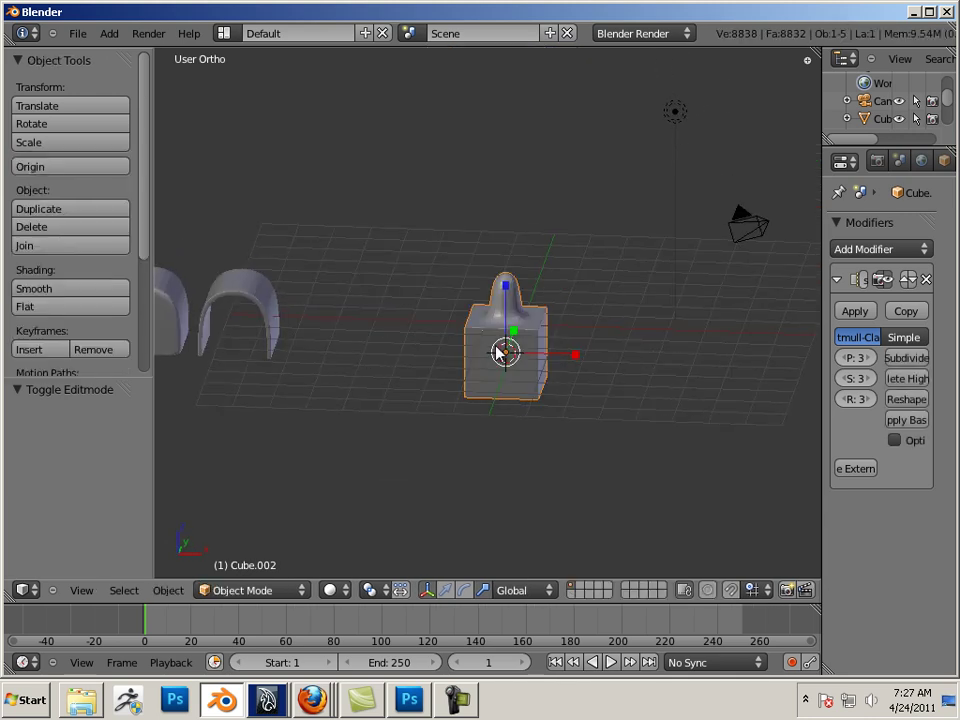
pyautogui.moveTo(564, 353); pyautogui.dragTo(435, 348)
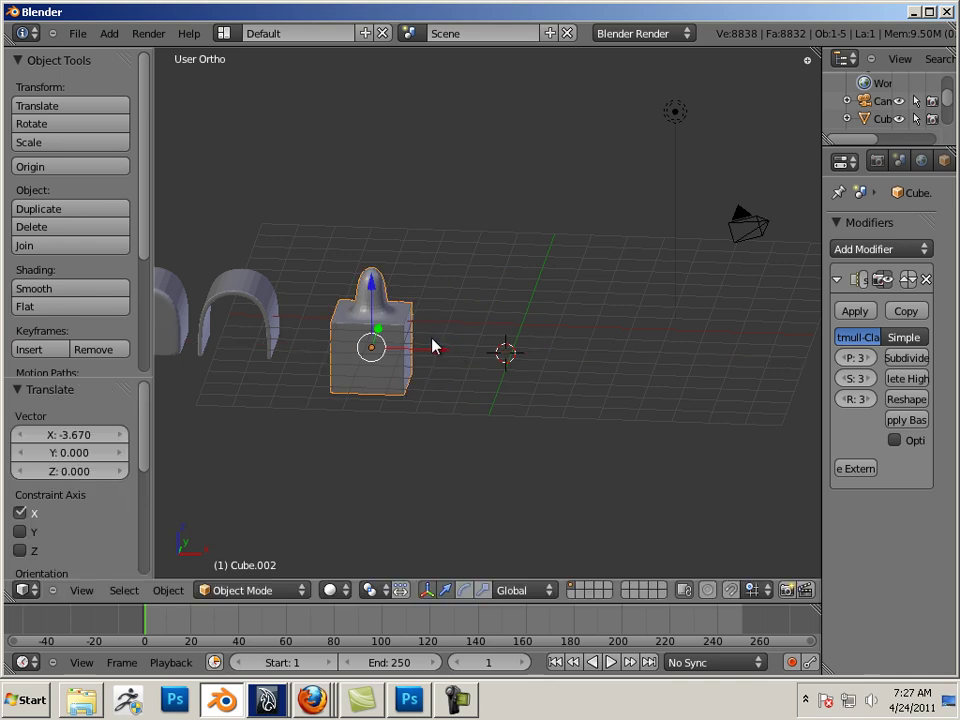
# Step: Duplicate the cube and move the copy right along X to 4.313, framed in view
pyautogui.hotkey('shift', 'd')
pyautogui.rightClick(505, 357)
pyautogui.moveTo(440, 349); pyautogui.dragTo(572, 399)
pyautogui.press('KP_Decimal')
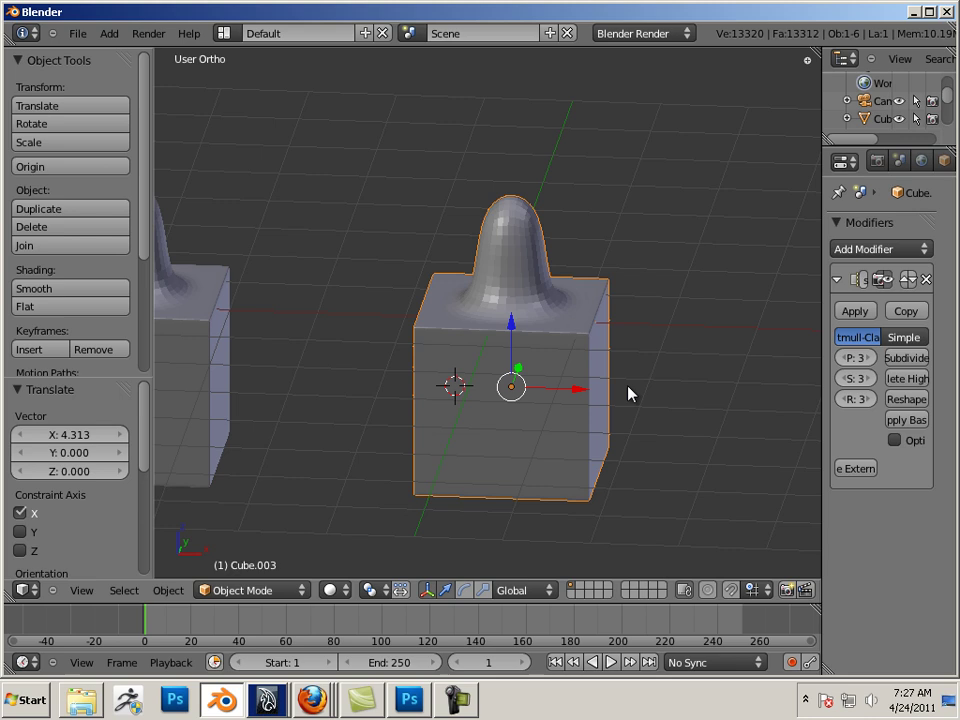
pyautogui.scroll(2, 583, 375)
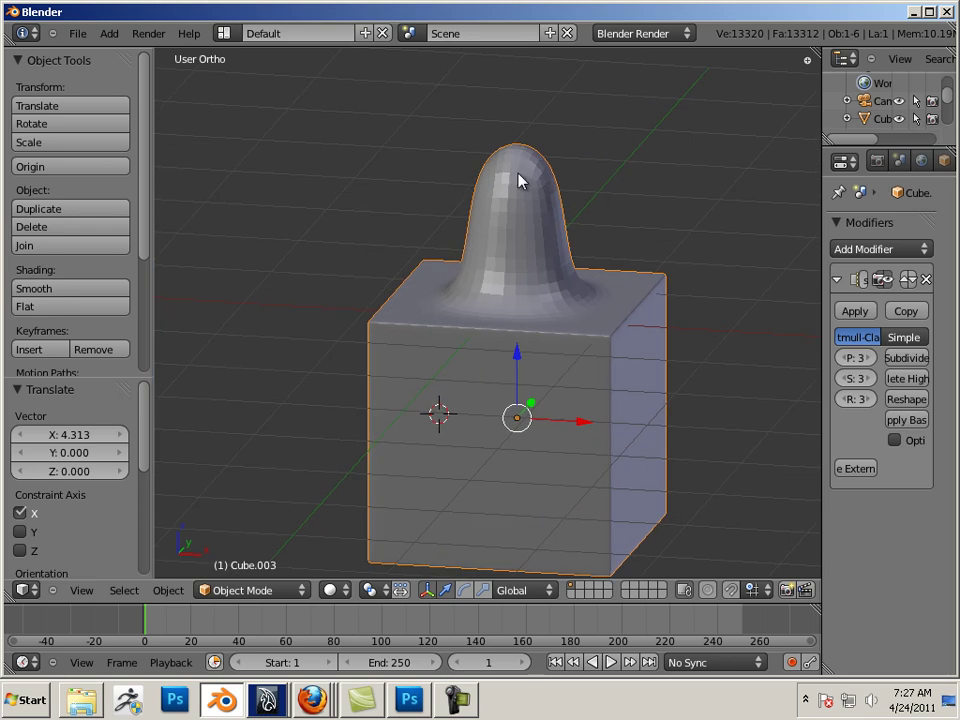
pyautogui.press('Tab')
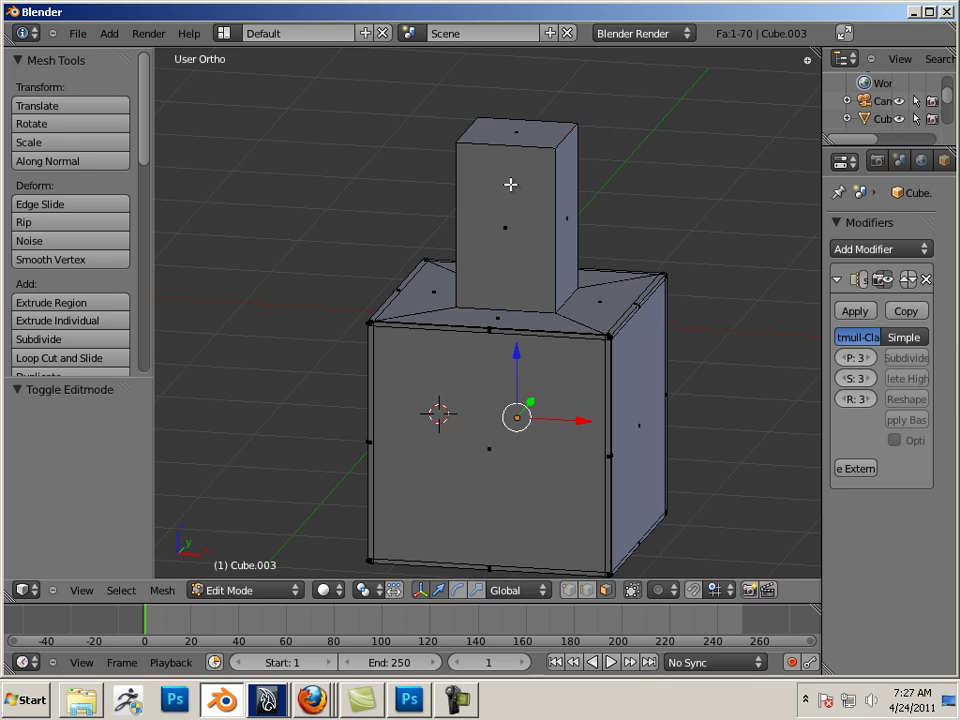
# Step: Add an edge loop around the upper column, slid close to its top
pyautogui.hotkey('ctrl', 'r')
pyautogui.click(537, 183)
pyautogui.rightClick(537, 183)
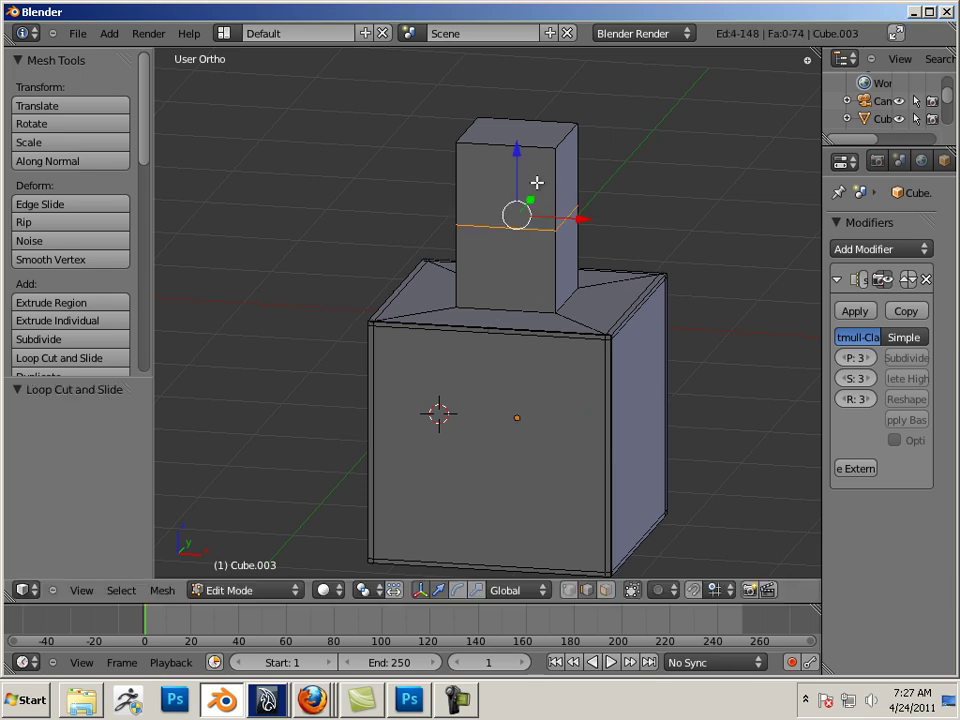
pyautogui.hotkey('ctrl', 'z')
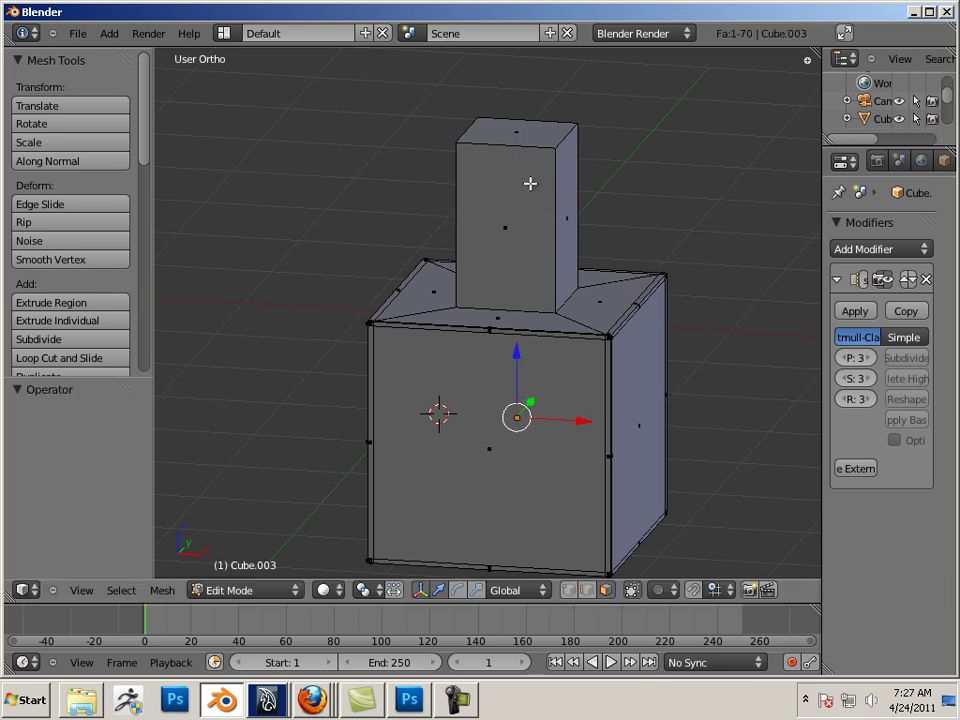
pyautogui.hotkey('ctrl', 'r')
pyautogui.click(554, 182)
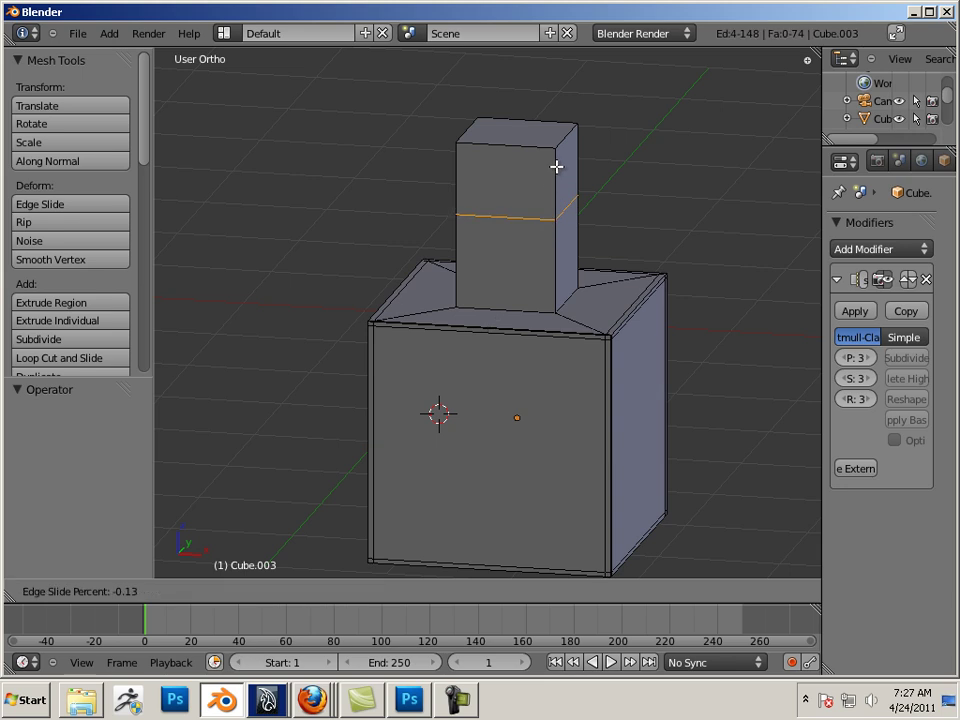
pyautogui.click(557, 101)
# Step: Add a loop cut inside the underside recess slid close to its edge, then deselect all
pyautogui.moveTo(512, 287); pyautogui.dragTo(465, 286, button='middle')
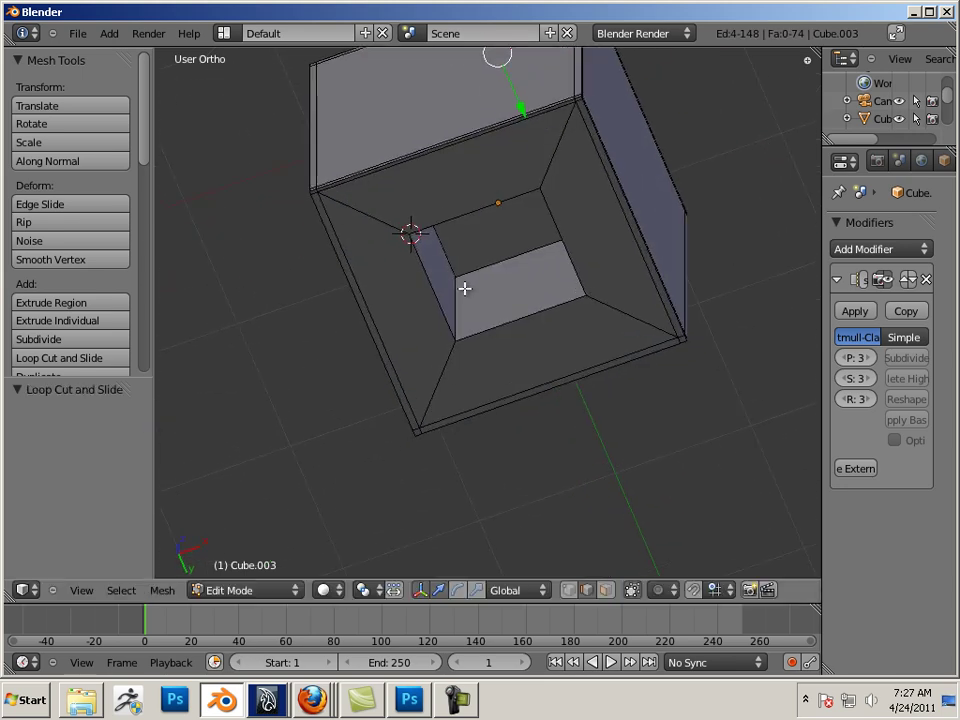
pyautogui.hotkey('ctrl', 'r')
pyautogui.click(463, 287)
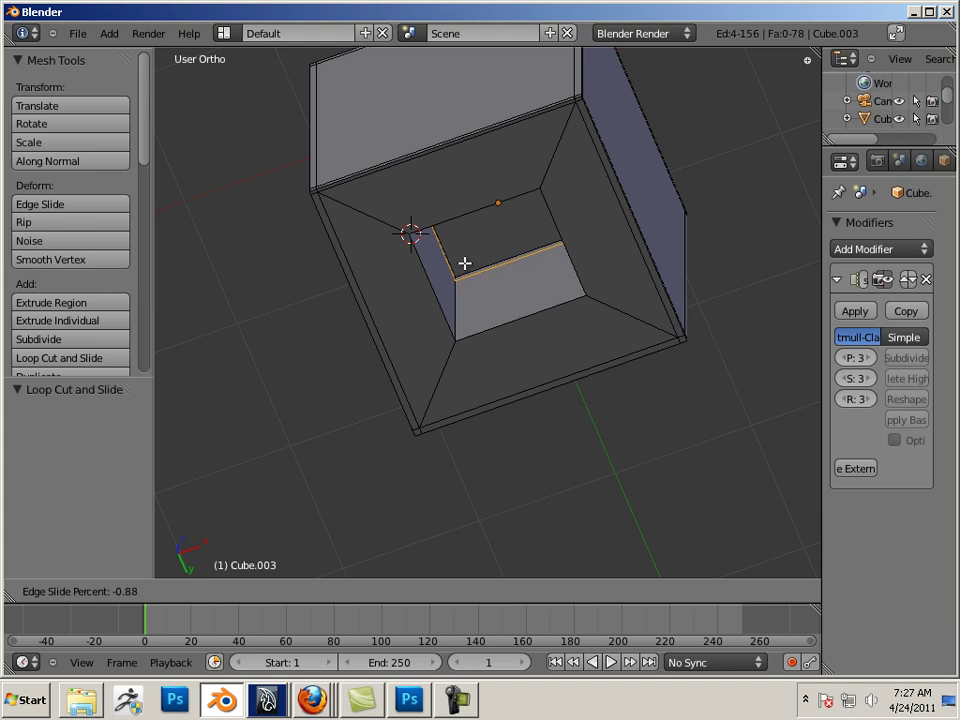
pyautogui.click(465, 262)
pyautogui.moveTo(497, 199); pyautogui.dragTo(492, 245)
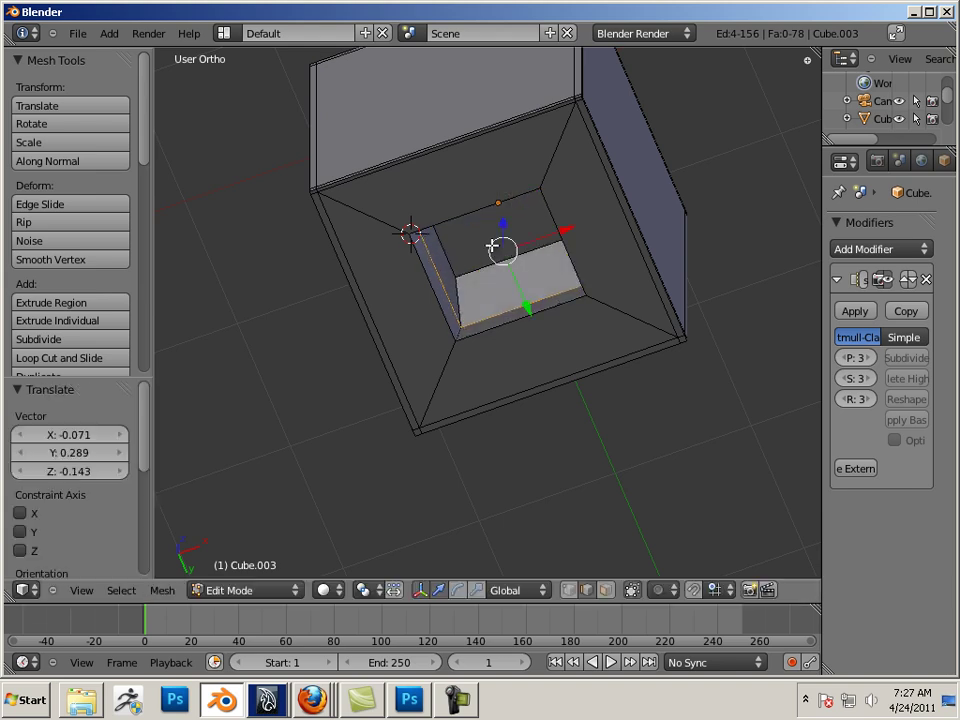
pyautogui.hotkey('ctrl', 'z')
pyautogui.press('a')
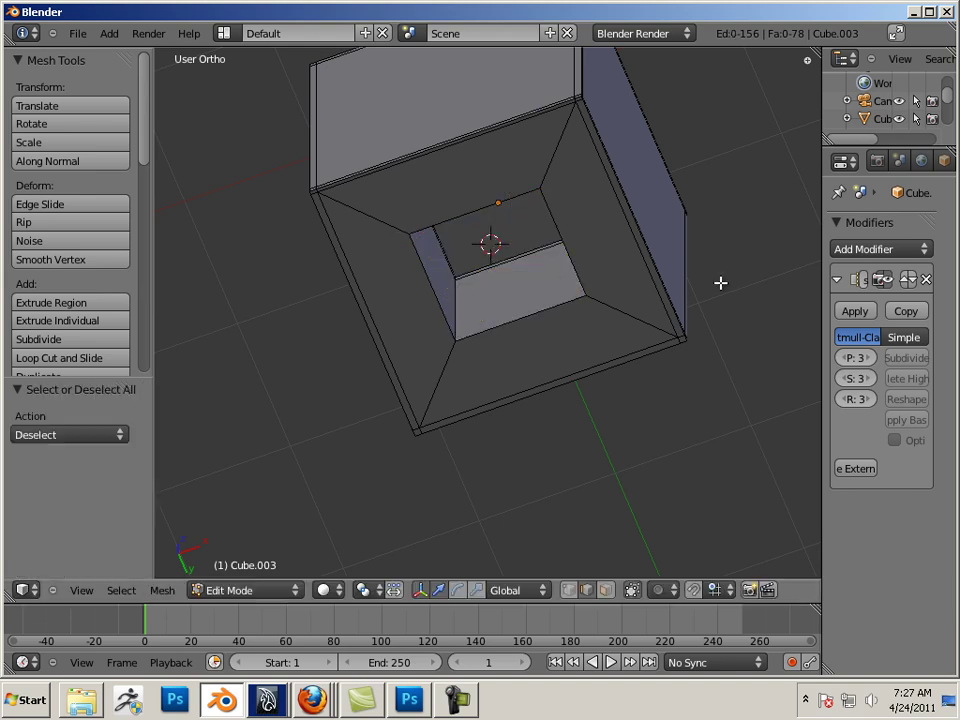
pyautogui.moveTo(720, 281); pyautogui.dragTo(707, 416, button='middle')
pyautogui.scroll(-2, 651, 394)
pyautogui.scroll(4, 670, 386)
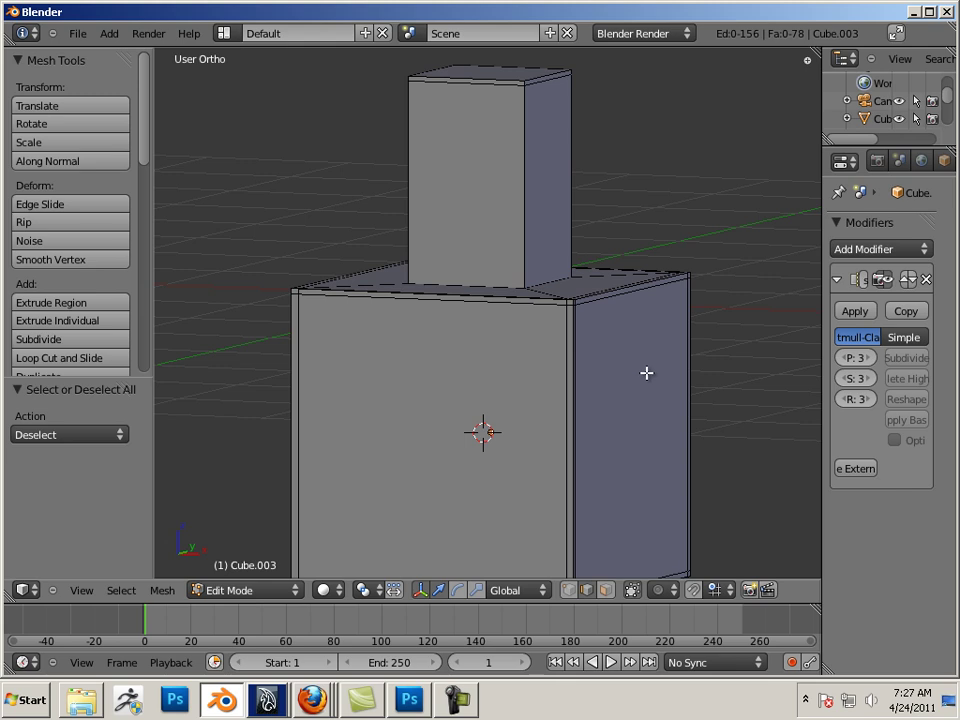
# Step: Check the smoothed shape, then add a loop cut slid down to the column's base
pyautogui.press('Tab')
pyautogui.moveTo(651, 364)
pyautogui.mouseDown(button='middle')
pyautogui.moveTo(636, 394)
pyautogui.moveTo(671, 414)
pyautogui.moveTo(680, 373)
pyautogui.moveTo(645, 407)
pyautogui.moveTo(656, 365)
pyautogui.mouseUp(button='middle')
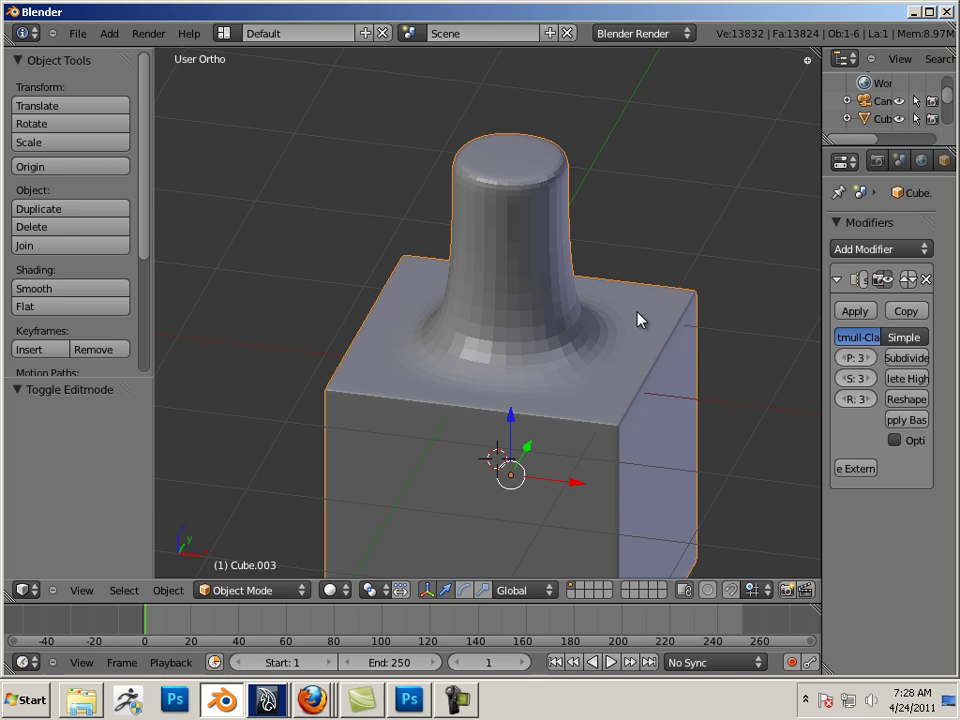
pyautogui.moveTo(605, 327); pyautogui.dragTo(519, 250, button='middle')
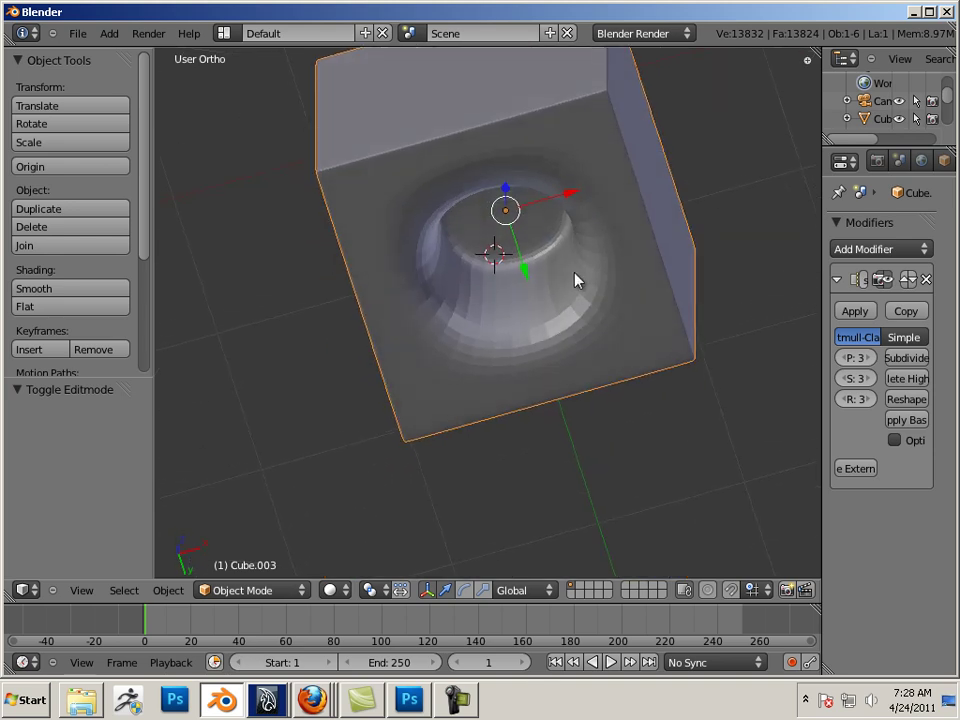
pyautogui.moveTo(612, 275); pyautogui.dragTo(607, 428, button='middle')
pyautogui.press('Tab')
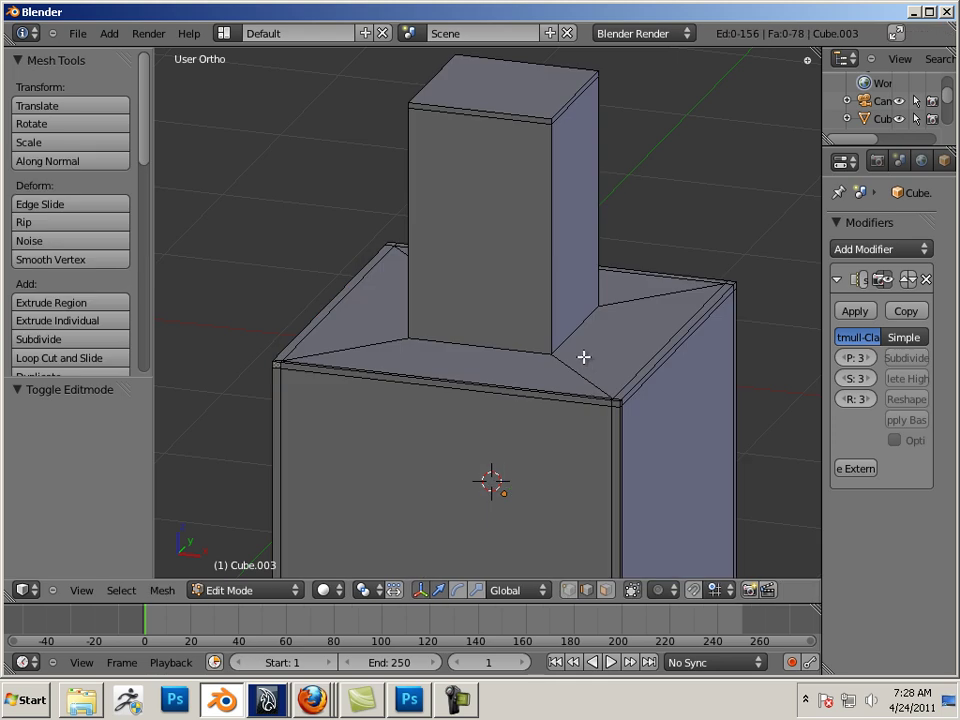
pyautogui.hotkey('ctrl', 'r')
pyautogui.click(555, 318)
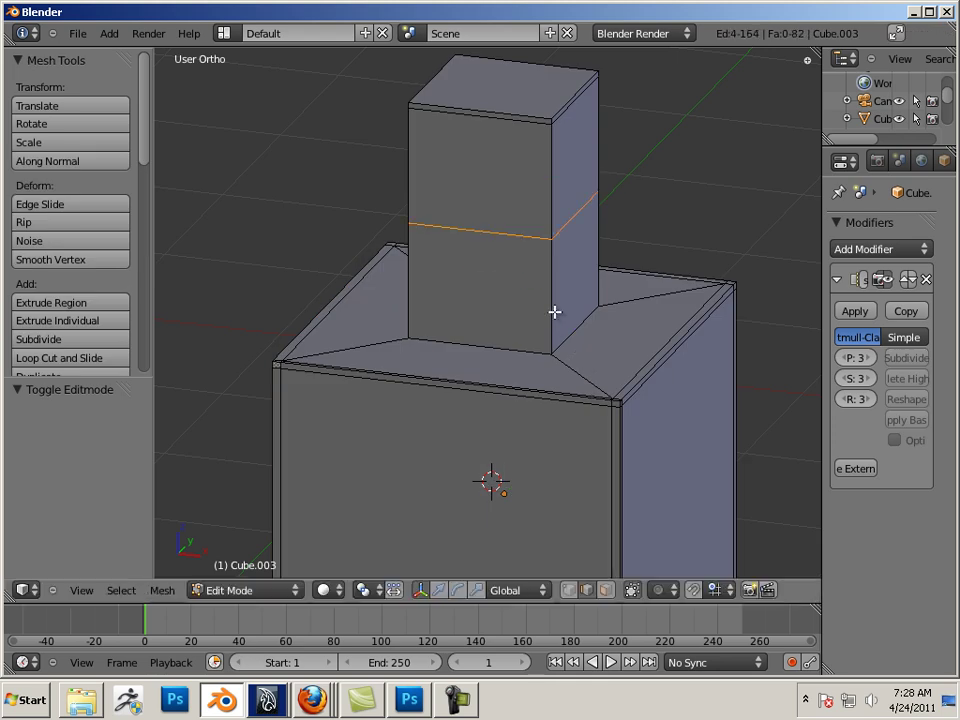
pyautogui.click(556, 423)
# Step: Add a loop cut around the underside recess slid close to its edge, then view the smoothed result
pyautogui.moveTo(609, 465); pyautogui.dragTo(531, 321, button='middle')
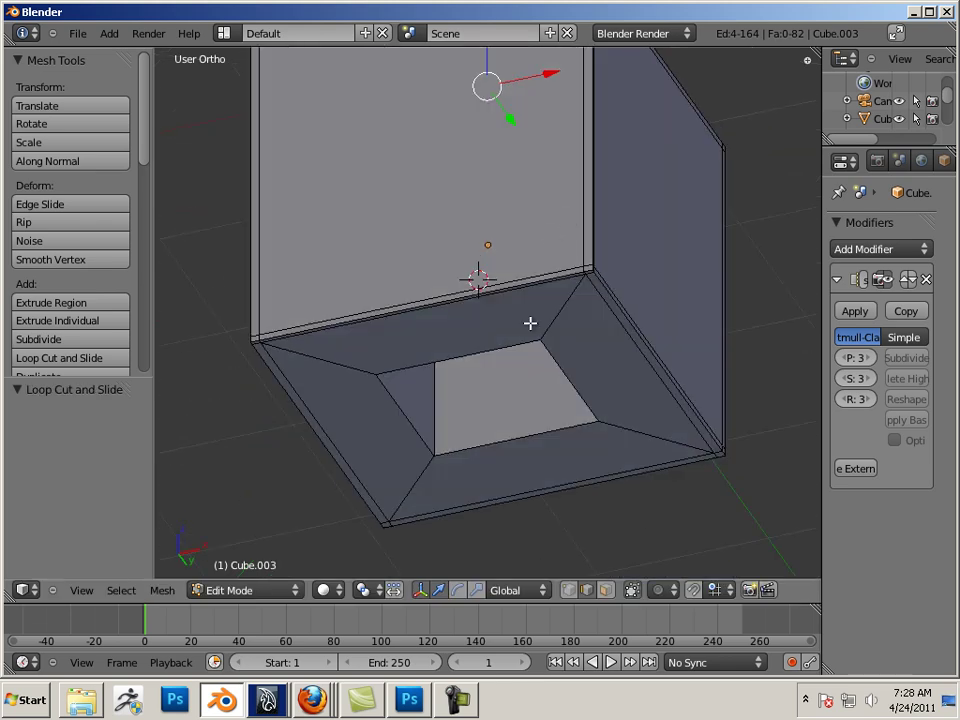
pyautogui.hotkey('ctrl', 'r')
pyautogui.click(448, 407)
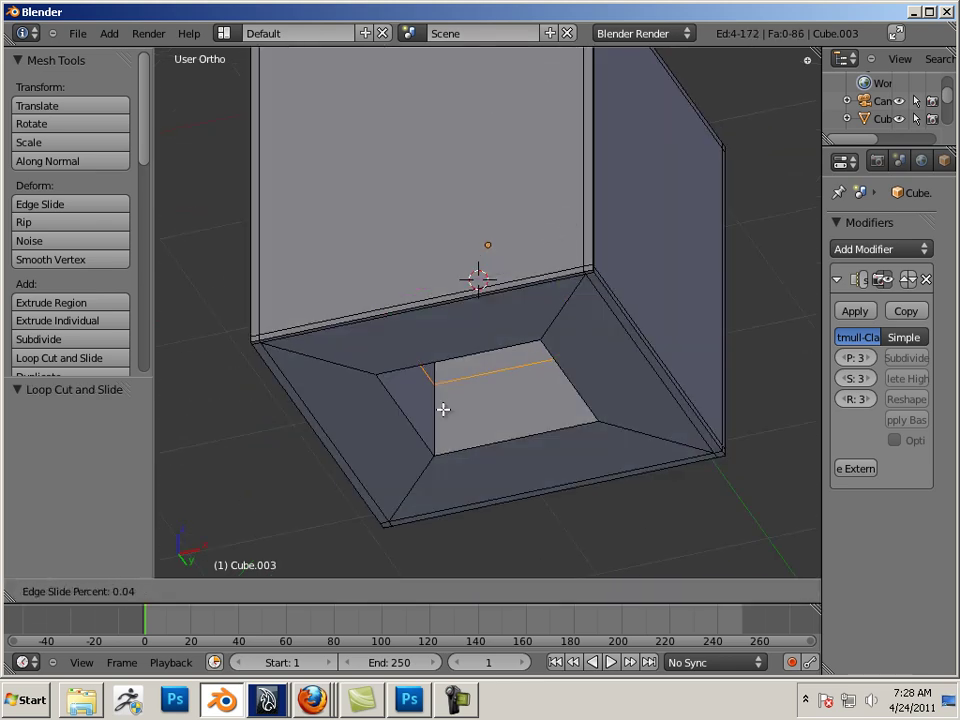
pyautogui.click(436, 472)
pyautogui.moveTo(626, 386); pyautogui.dragTo(538, 375, button='middle')
pyautogui.scroll(2, 558, 375)
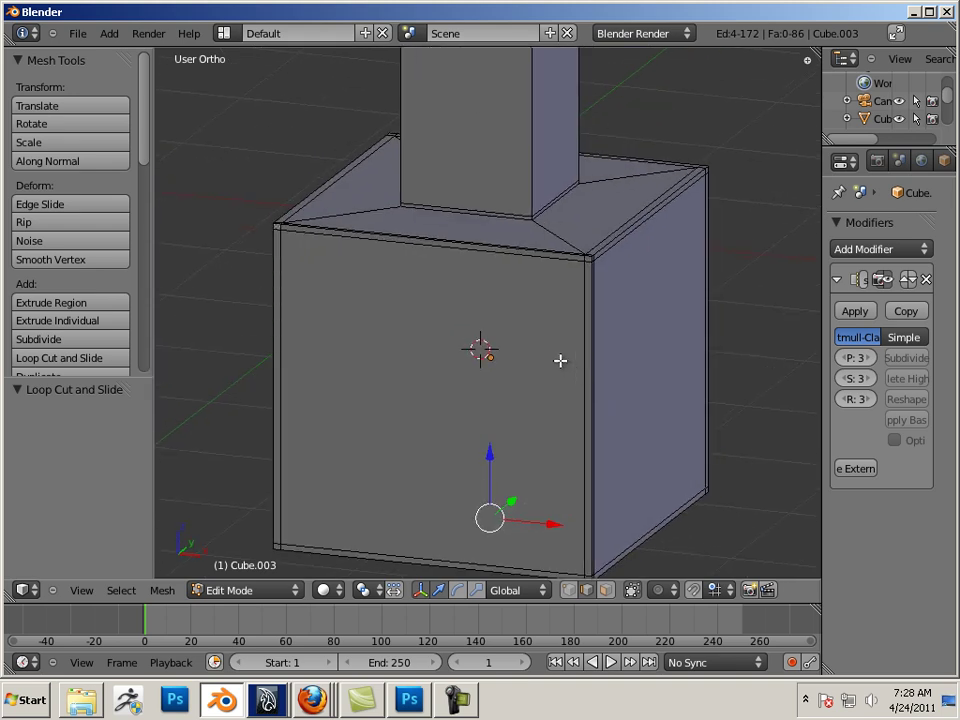
pyautogui.press('Tab')
pyautogui.scroll(-3, 650, 350)
pyautogui.moveTo(645, 339); pyautogui.dragTo(762, 350, button='middle')
# Step: Move the column cube left along X beside the rounded-bump cube
pyautogui.keyDown('shift'); pyautogui.moveTo(632, 310); pyautogui.dragTo(381, 300, button='middle'); pyautogui.keyUp('shift')
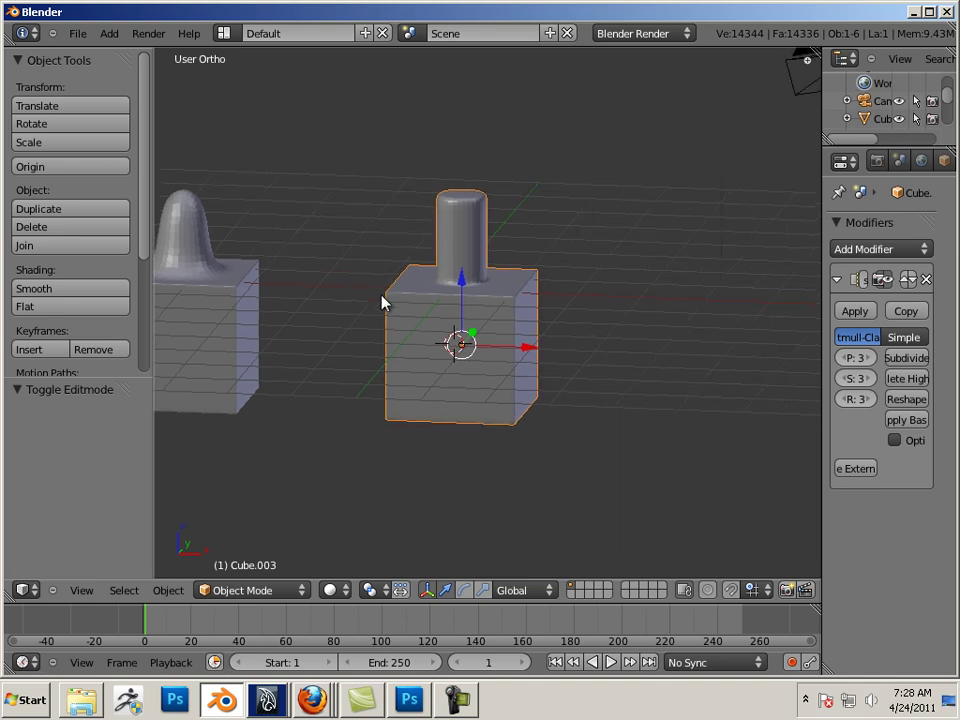
pyautogui.scroll(3, 414, 321)
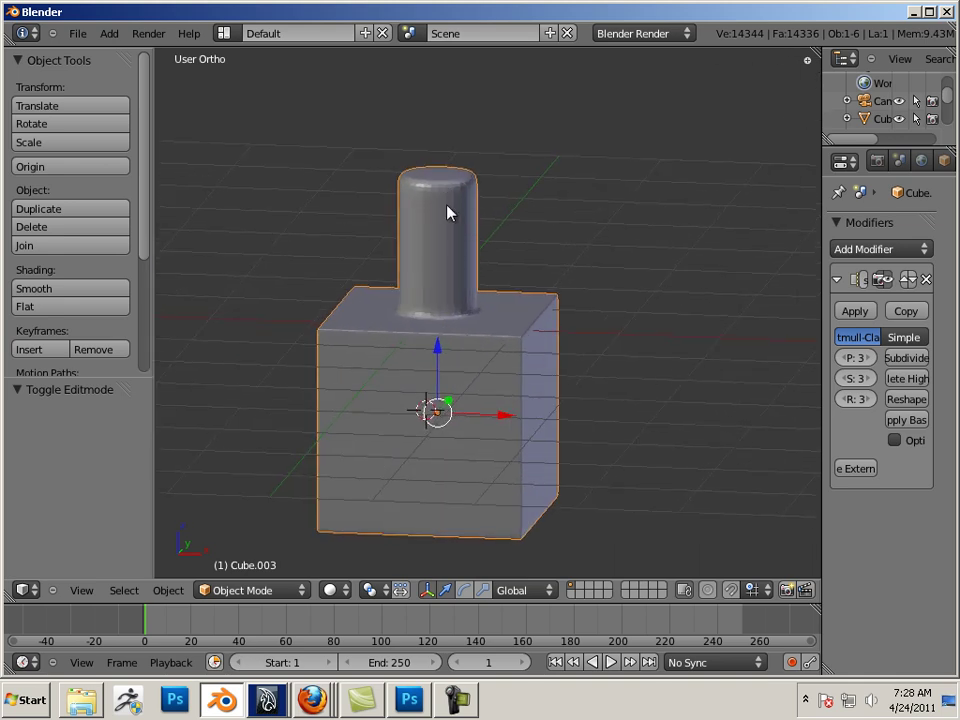
pyautogui.moveTo(505, 388)
pyautogui.mouseDown(button='middle')
pyautogui.moveTo(506, 253)
pyautogui.moveTo(486, 159)
pyautogui.moveTo(491, 126)
pyautogui.moveTo(489, 147)
pyautogui.moveTo(516, 167)
pyautogui.moveTo(485, 168)
pyautogui.moveTo(516, 456)
pyautogui.moveTo(516, 401)
pyautogui.mouseUp(button='middle')
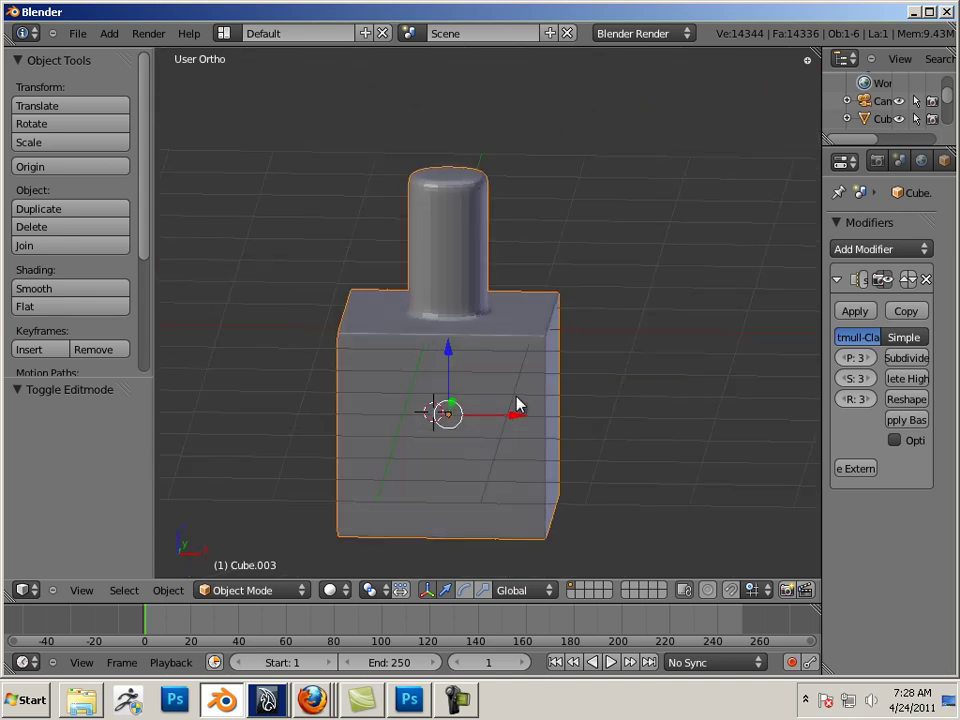
pyautogui.scroll(-3, 373, 363)
pyautogui.moveTo(556, 374); pyautogui.dragTo(465, 369)
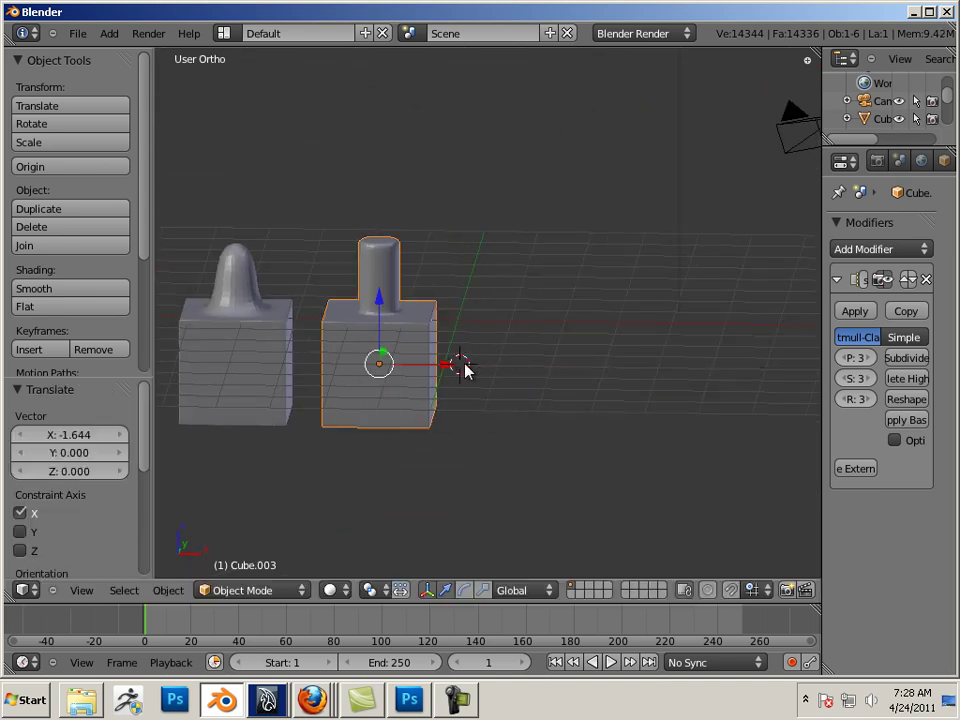
# Step: Select the bump cube too and shift both cubes left along X by -1.107
pyautogui.moveTo(465, 369); pyautogui.dragTo(438, 361, button='middle')
pyautogui.keyDown('shift'); pyautogui.rightClick(438, 361); pyautogui.keyUp('shift')
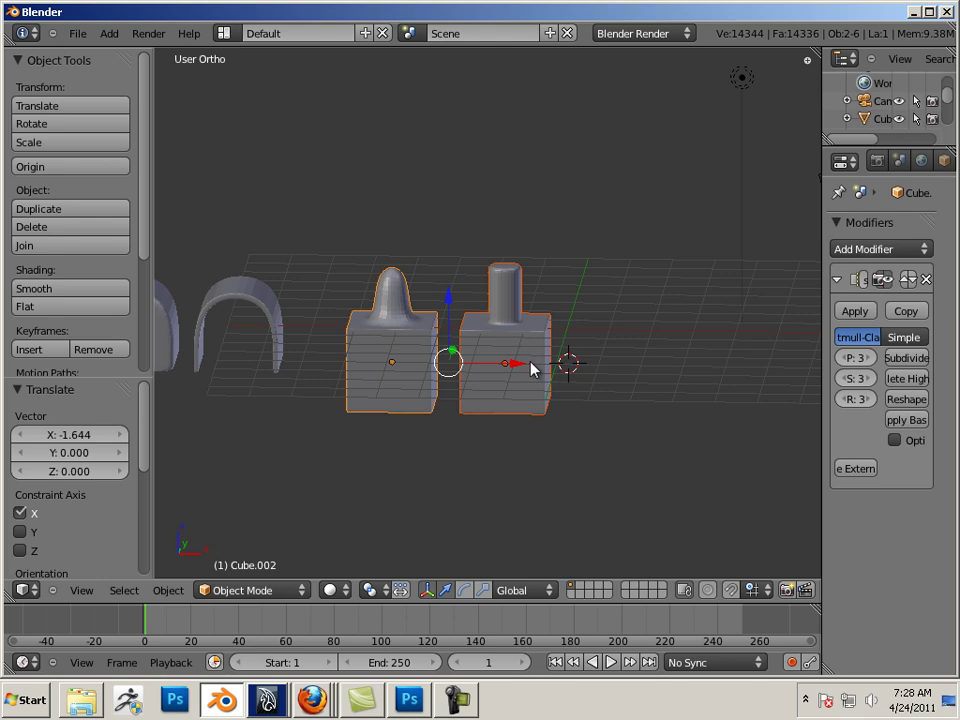
pyautogui.moveTo(531, 369); pyautogui.dragTo(472, 368)
pyautogui.moveTo(555, 392); pyautogui.dragTo(519, 399, button='middle')
pyautogui.scroll(3, 519, 399)
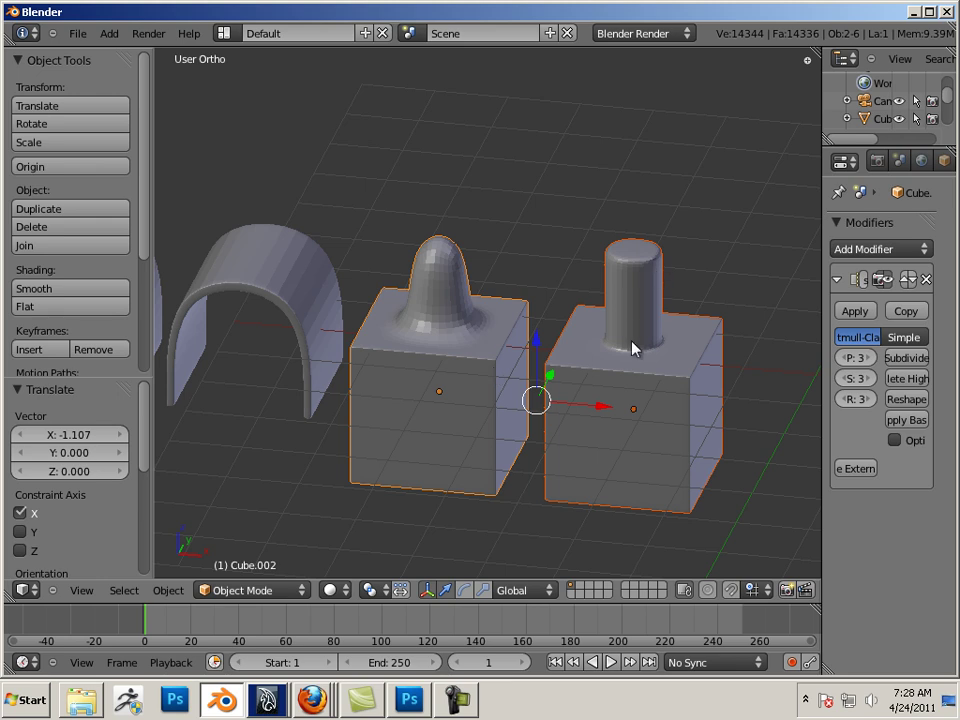
pyautogui.moveTo(583, 396); pyautogui.dragTo(397, 399, button='middle')
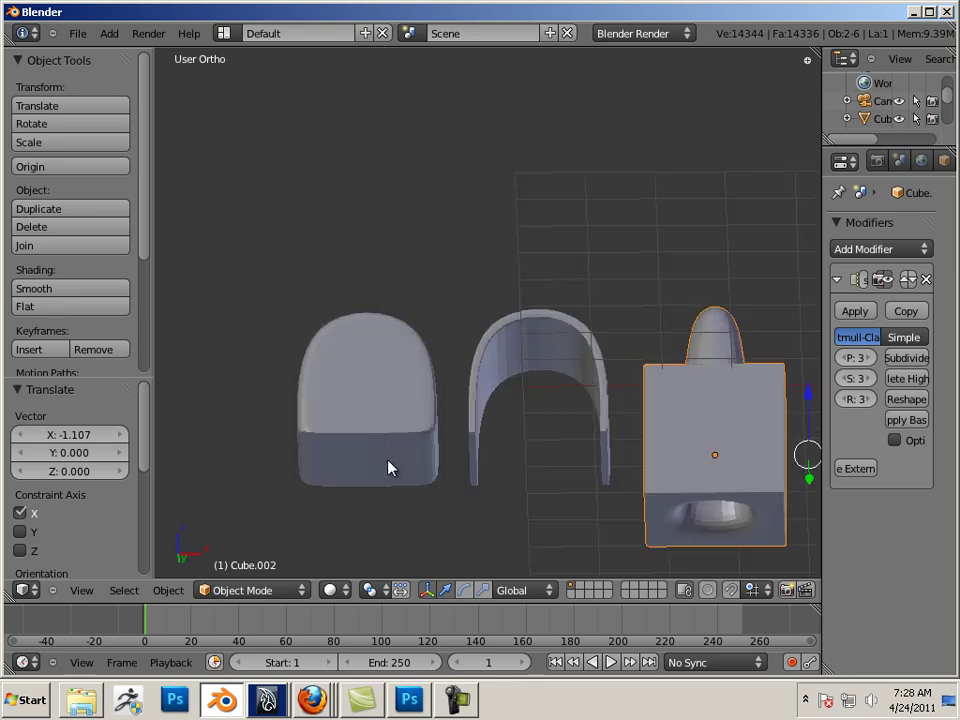
pyautogui.moveTo(421, 467); pyautogui.dragTo(510, 453, button='middle')
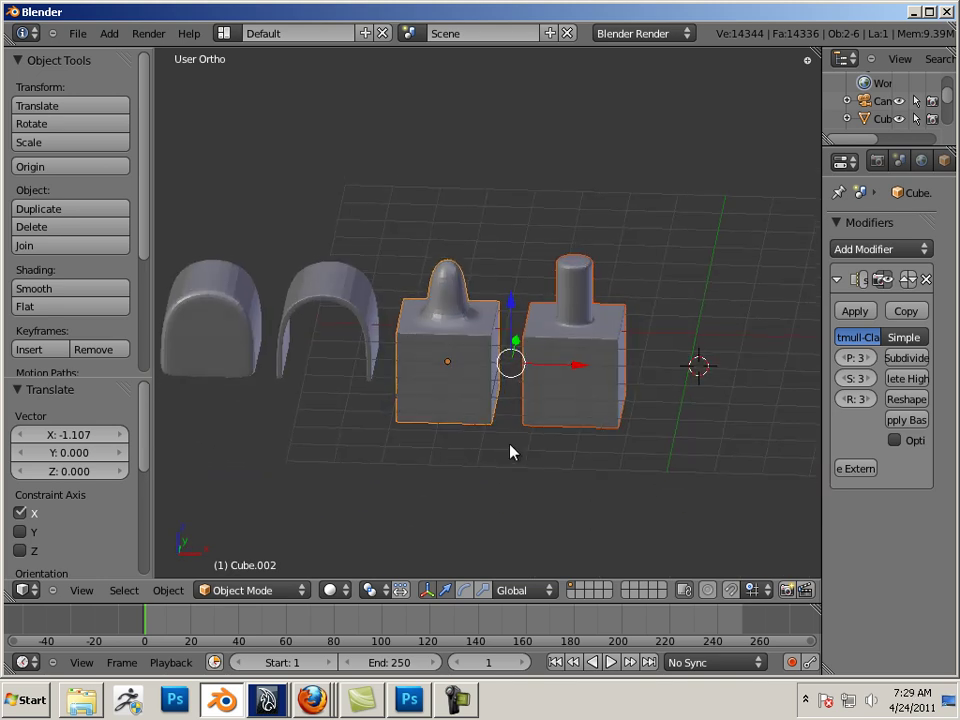